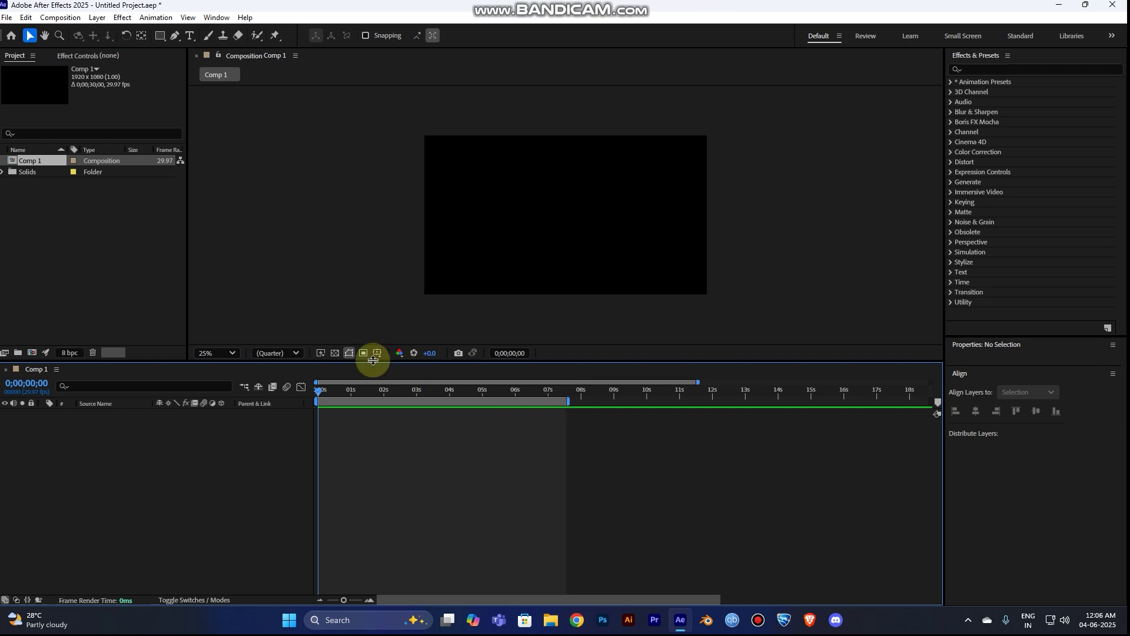
Step: Change the Comp 1 viewer magnification from 25% to Fit
left_click(235, 355)
left_click(232, 372)
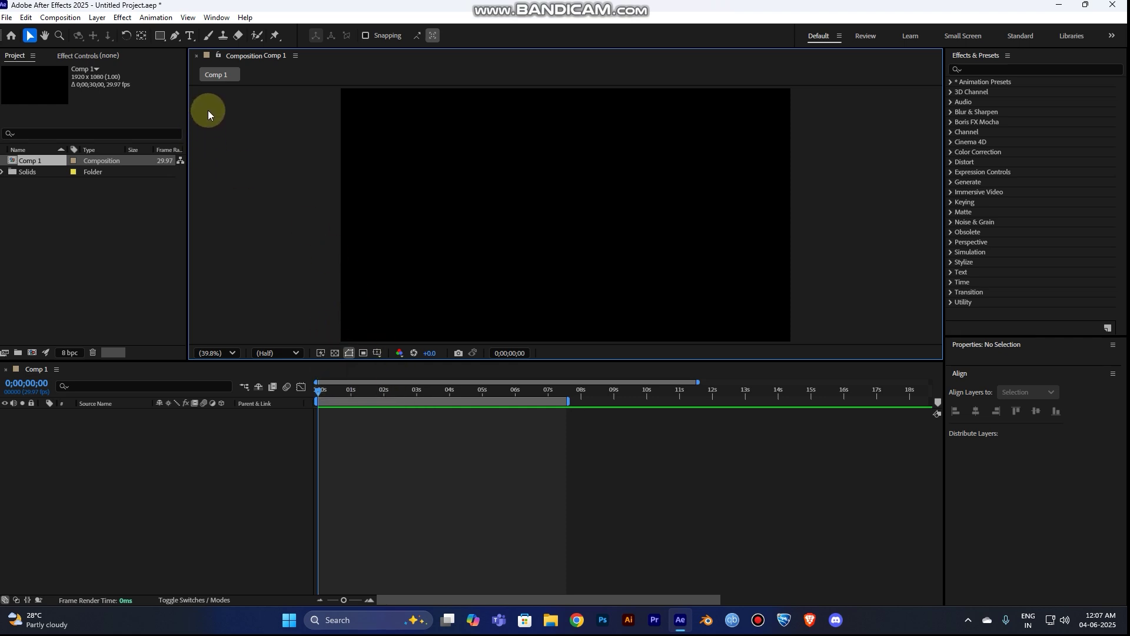
Step: Type a red NETFLIX text layer in the composition, then return to the Selection tool
left_click(188, 36)
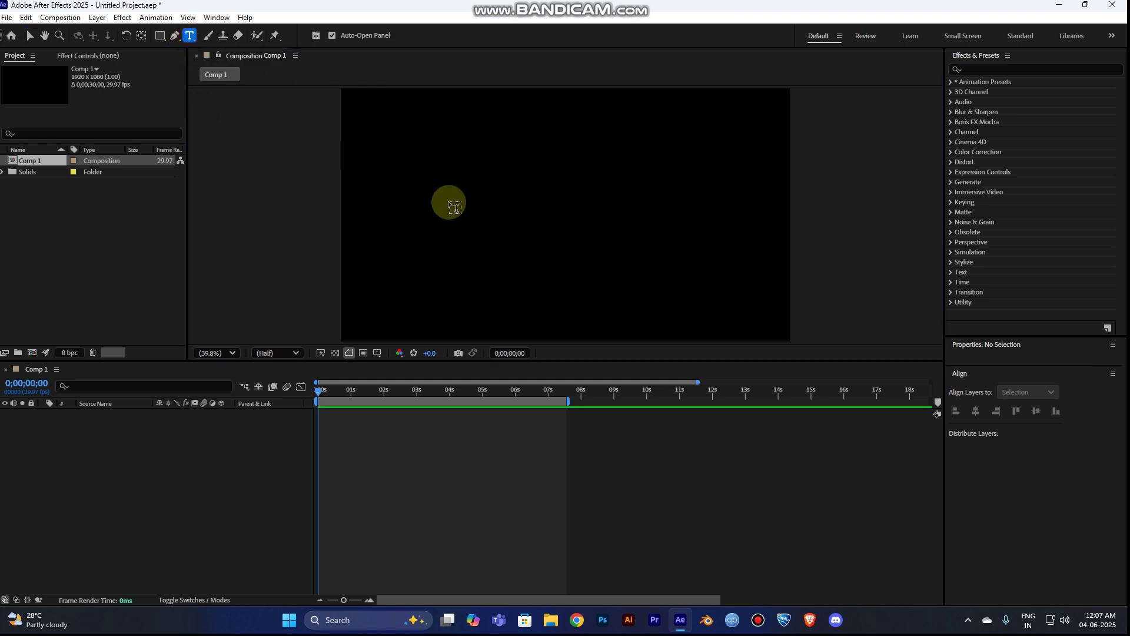
left_click(451, 205)
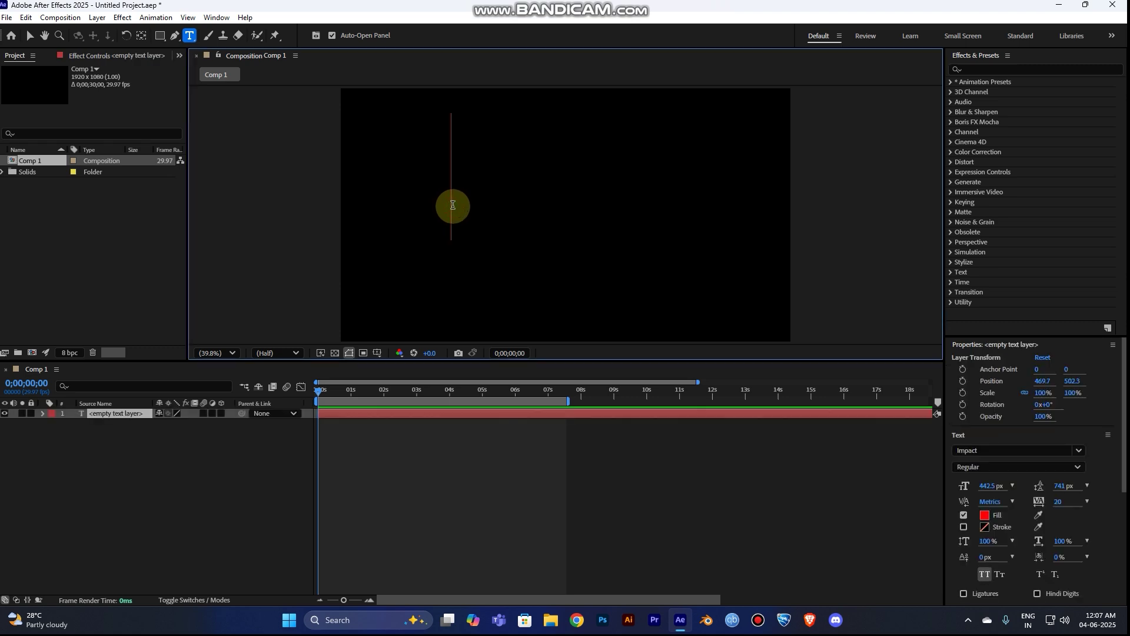
type("NET")
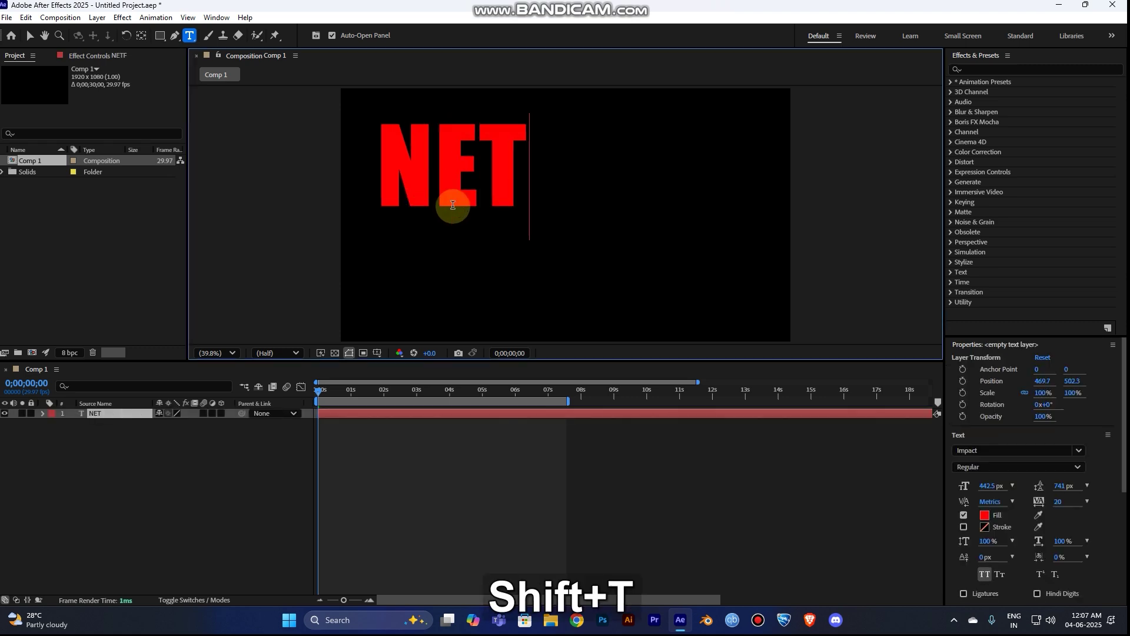
type("FLIX")
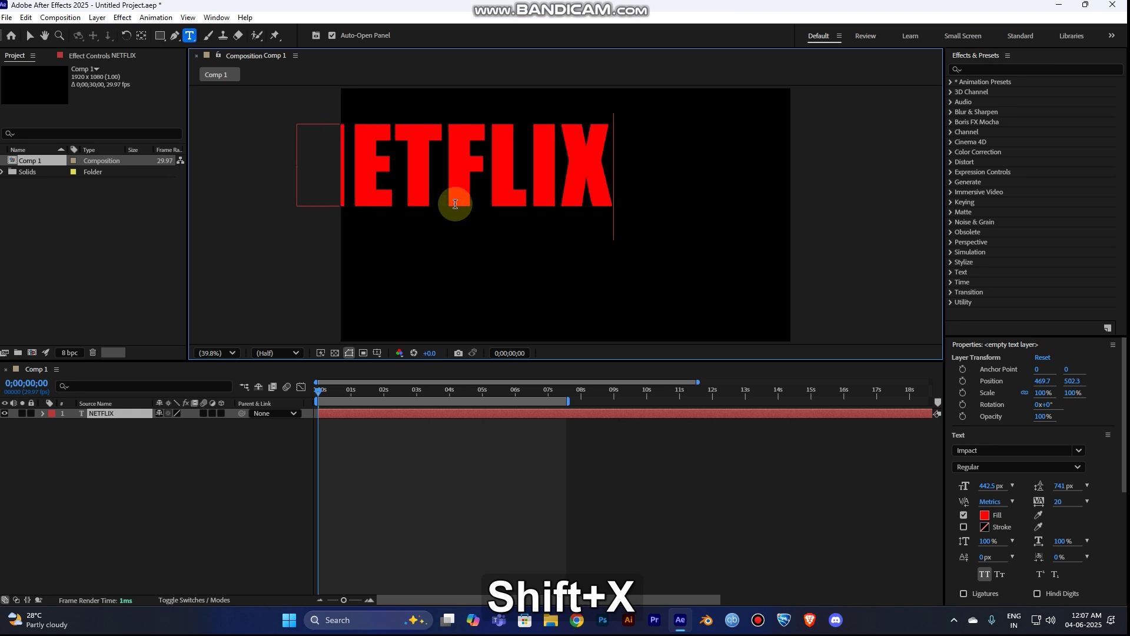
left_click(29, 37)
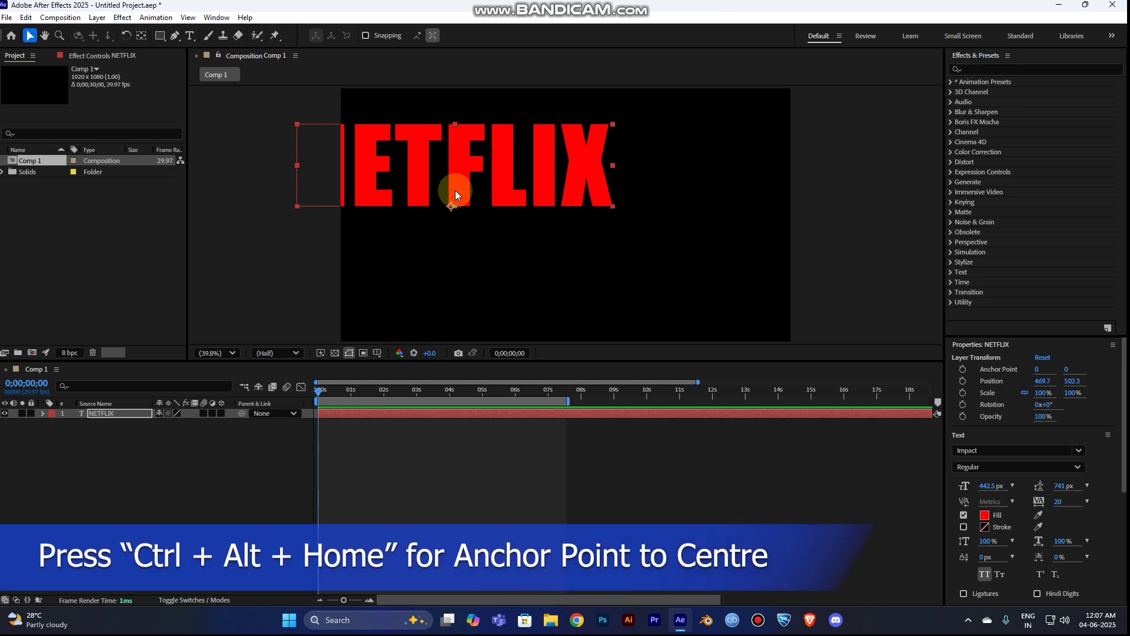
Step: Centre the NETFLIX anchor point and align the text to the composition's horizontal and vertical centre
key("ctrl+alt+Home")
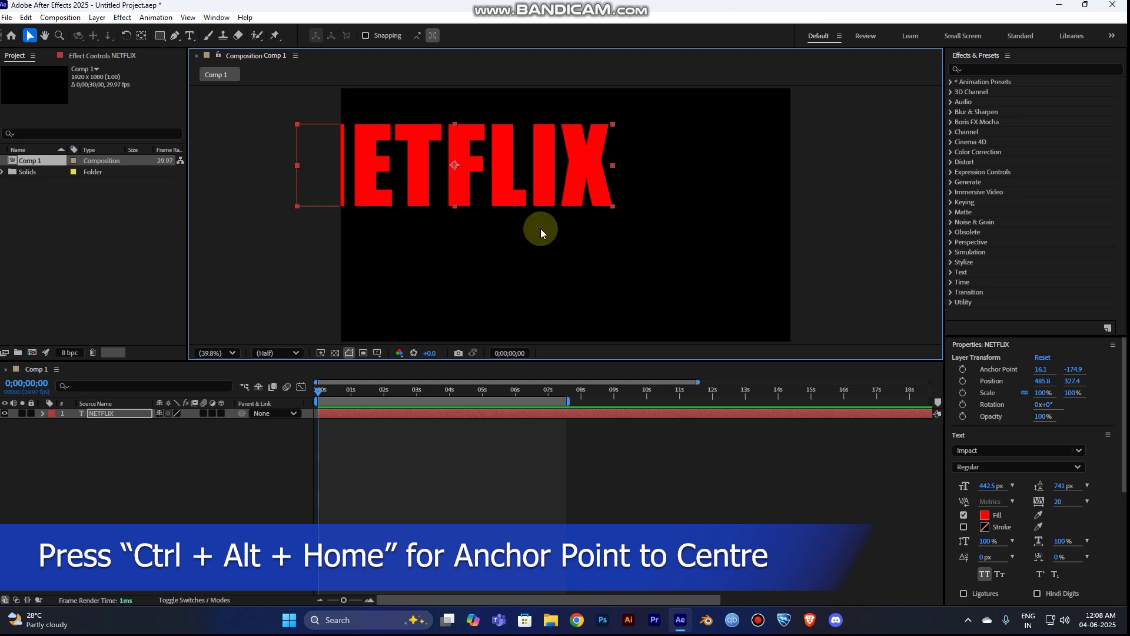
left_click_drag(1120, 424, 1121, 539)
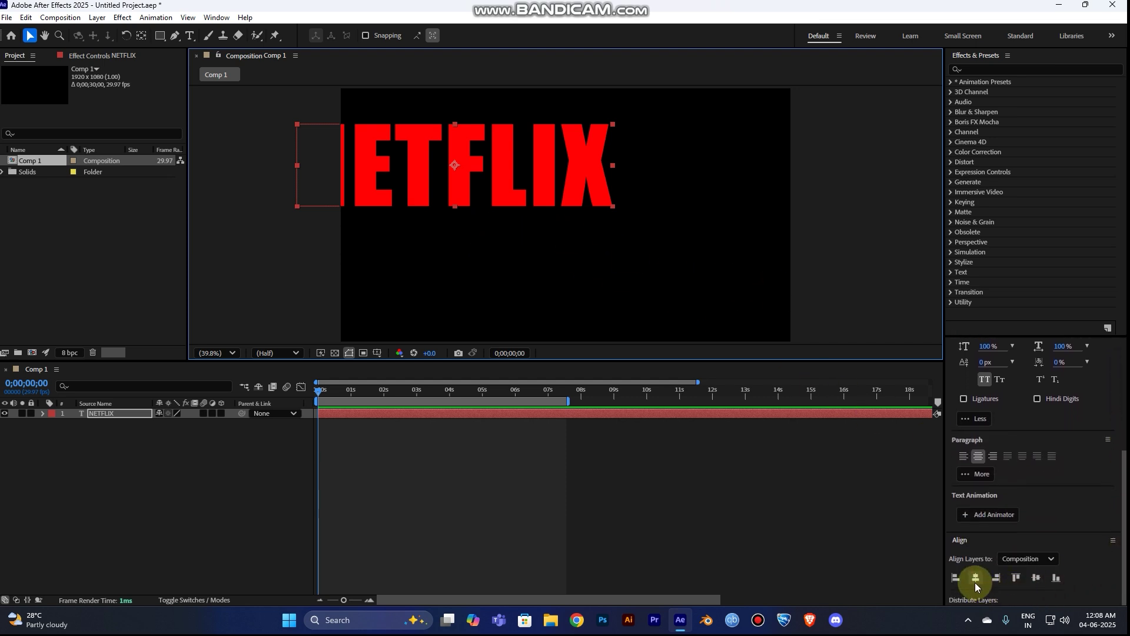
left_click(975, 583)
left_click(1034, 577)
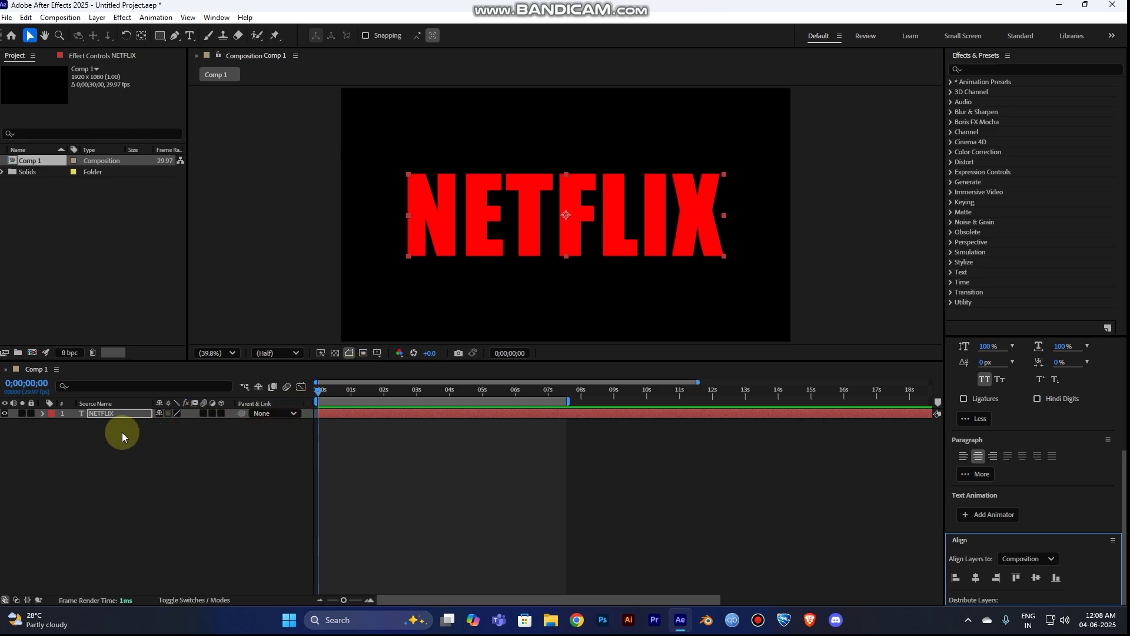
left_click(42, 414)
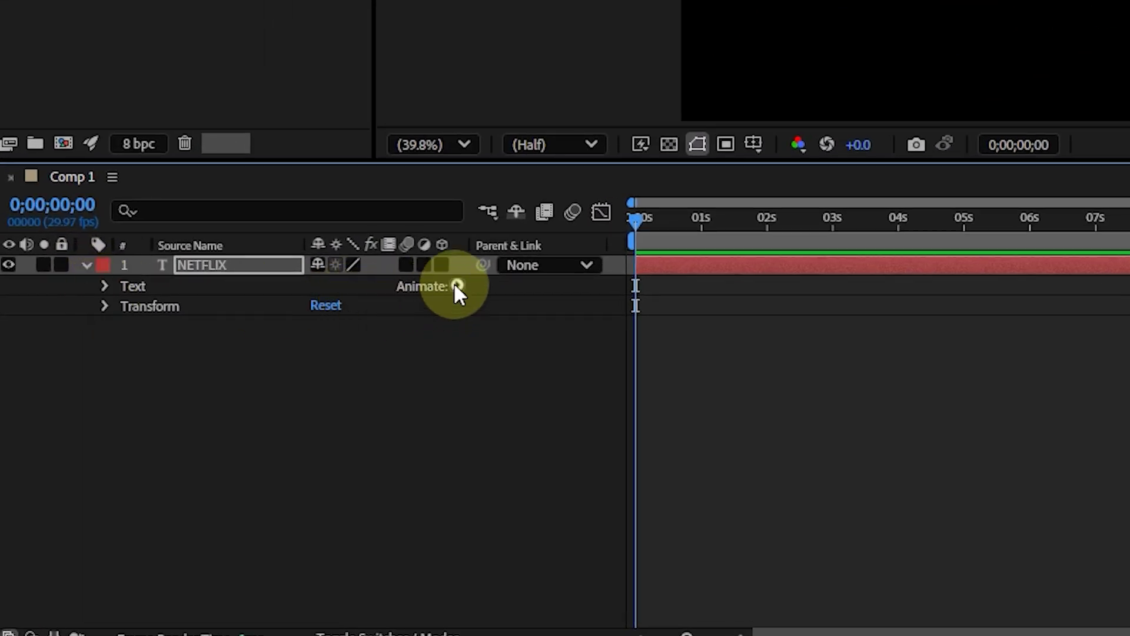
Step: Add an All Transform Properties animator to NETFLIX and enable per-character 3D
left_click(457, 286)
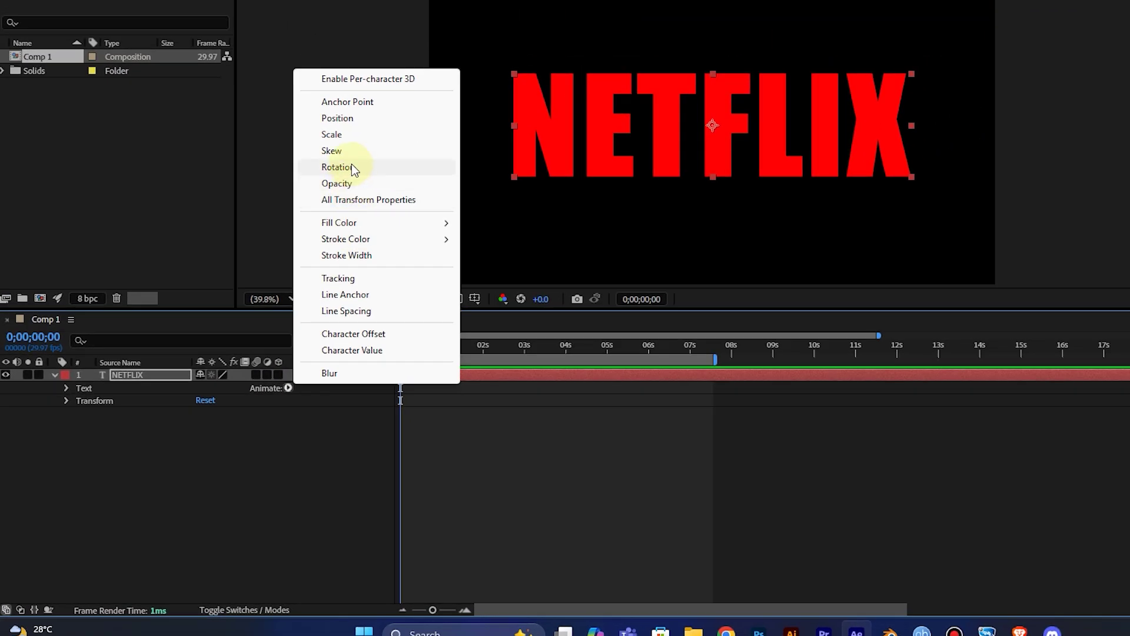
left_click(366, 201)
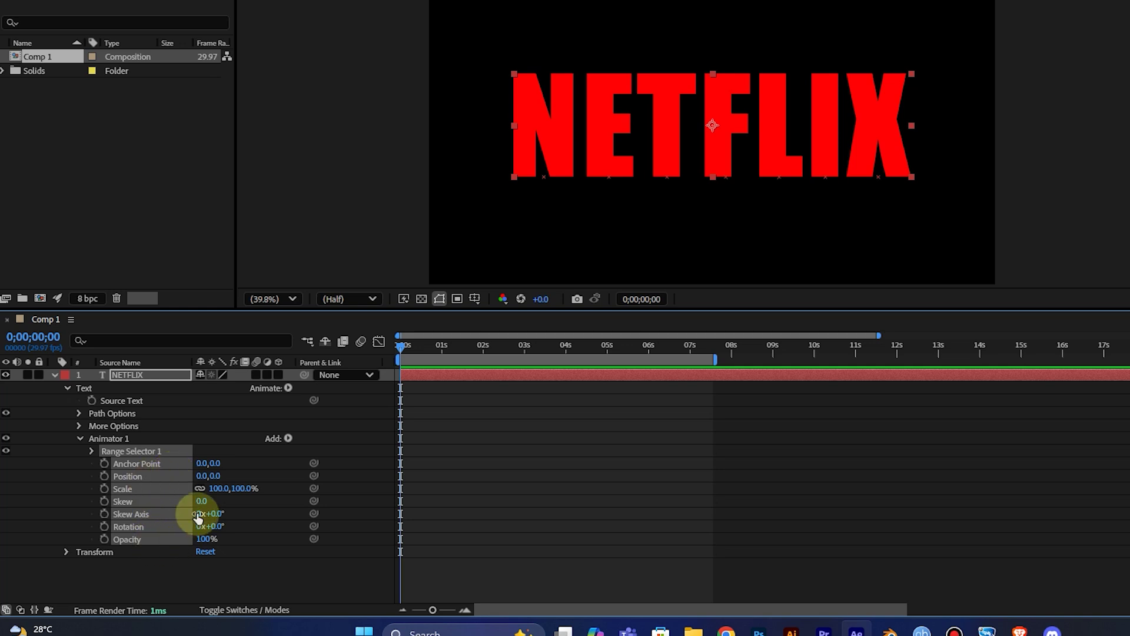
left_click(287, 388)
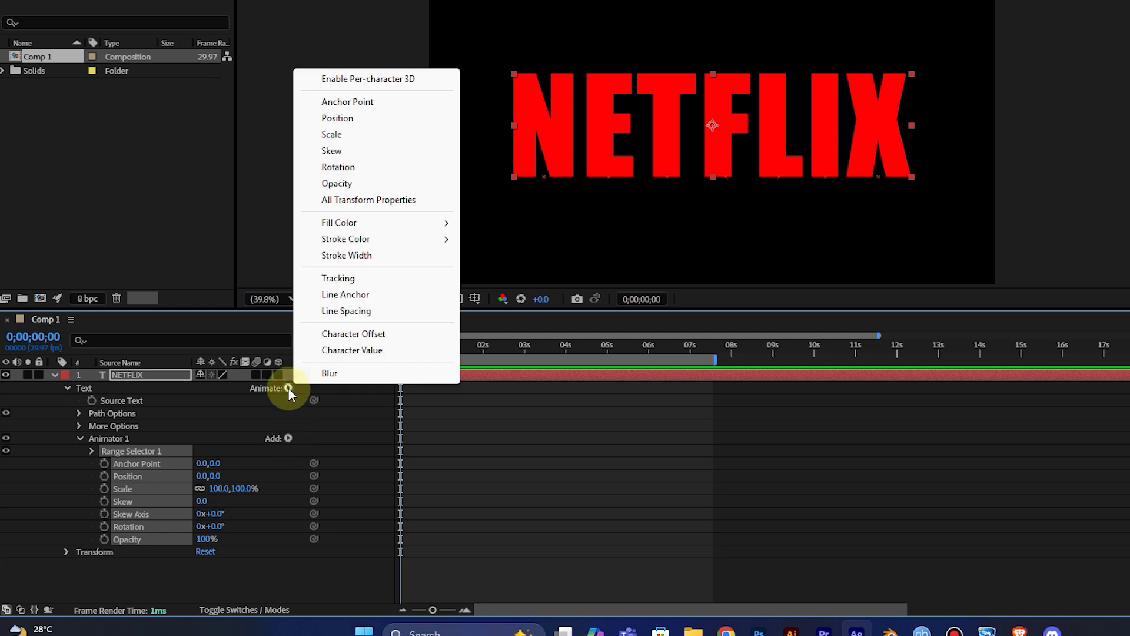
left_click(384, 84)
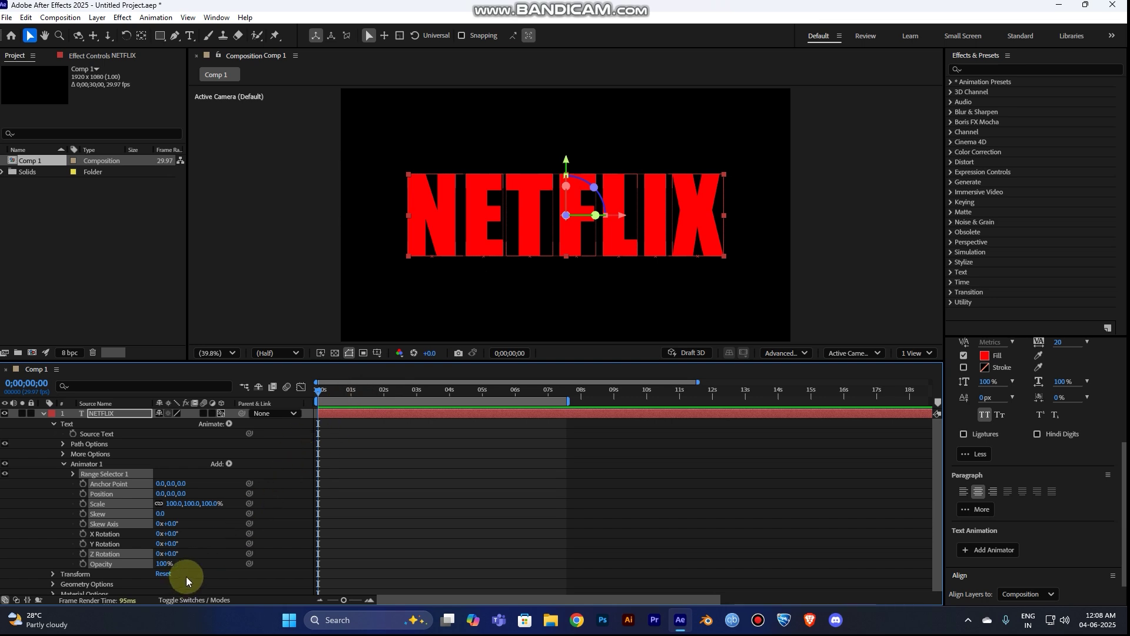
Step: Set Animator 1 Z Rotation to 90° and Y Rotation to one full turn (1x)
left_click(199, 564)
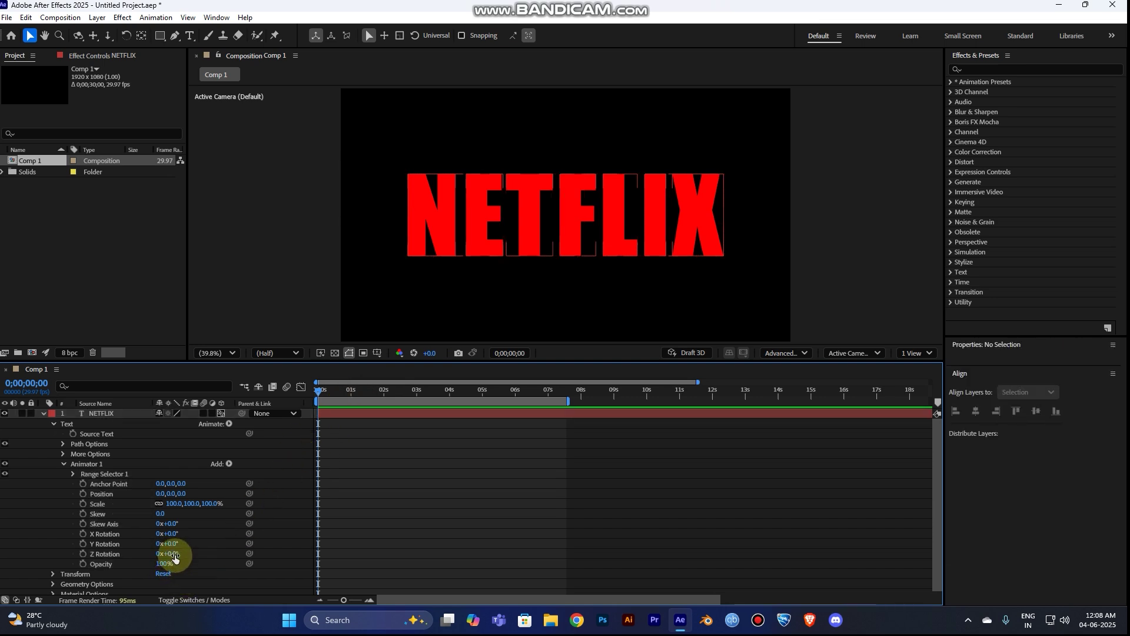
left_click(174, 554)
type("90")
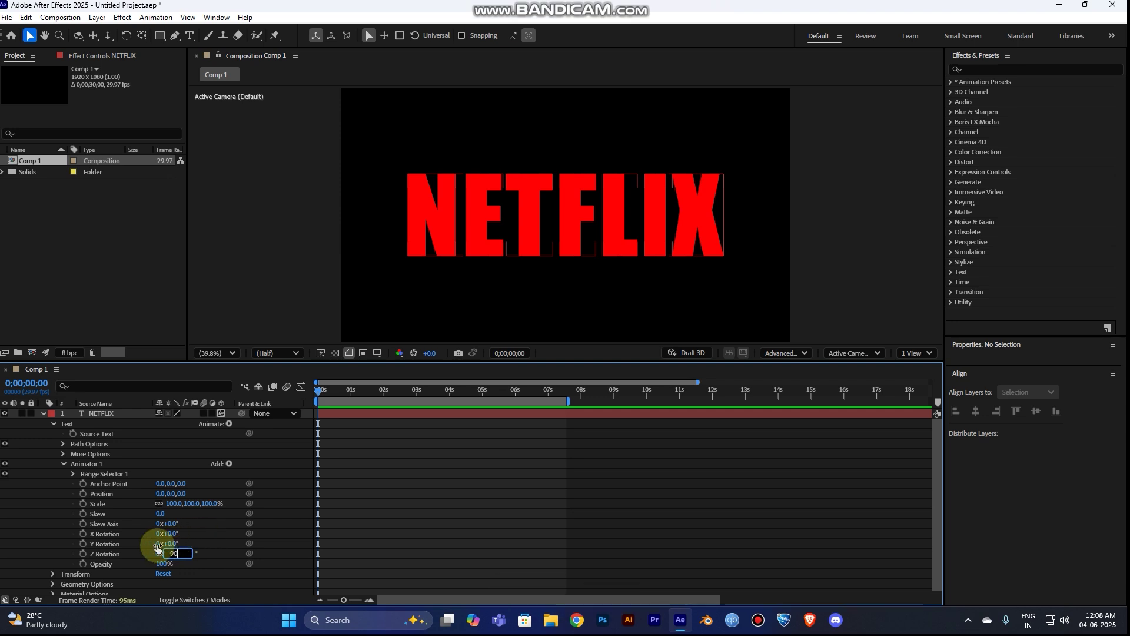
left_click(158, 544)
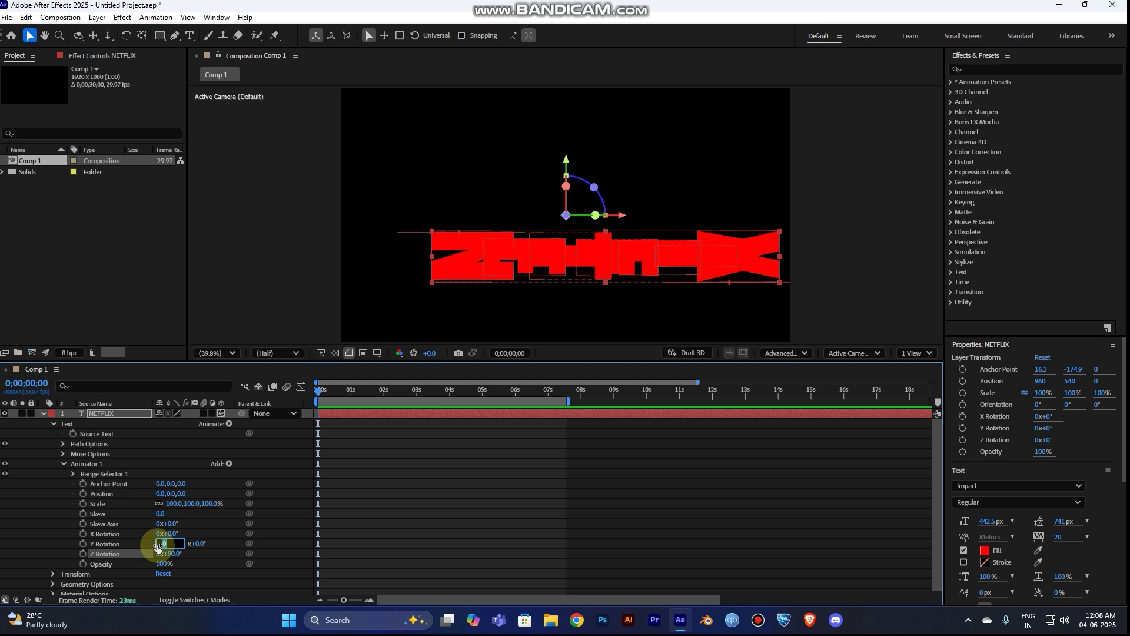
type("1")
key("Return")
left_click(229, 547)
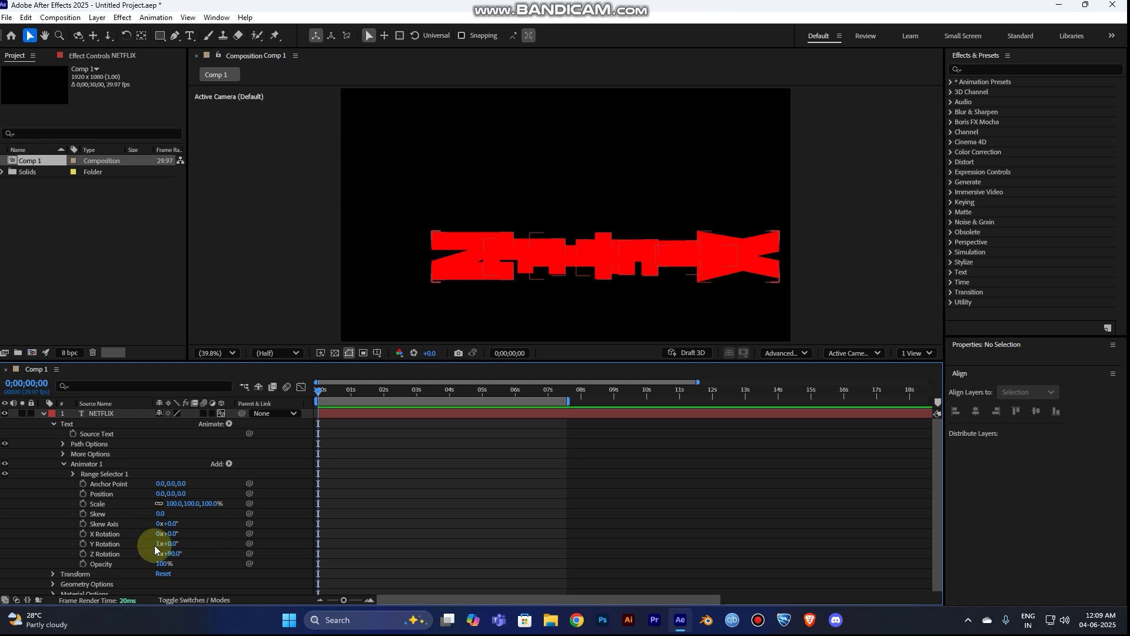
Step: Set the animator's Scale and Opacity to 0 and Anchor Point Y to 1500
left_click(174, 501)
type("00")
key("Return")
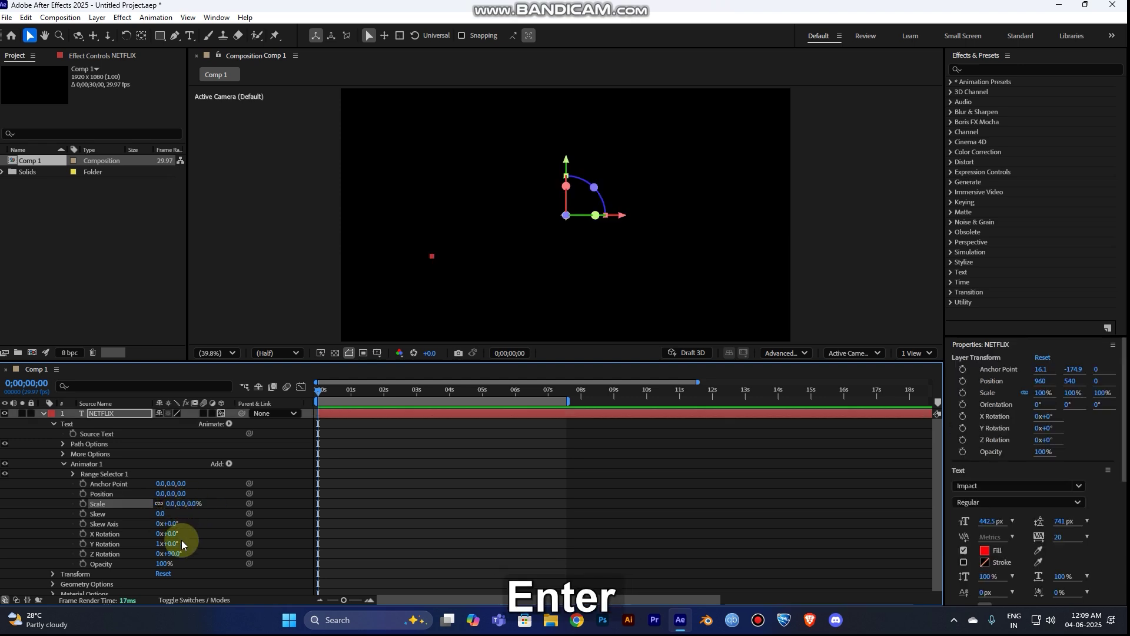
left_click(163, 564)
type("0")
key("Return")
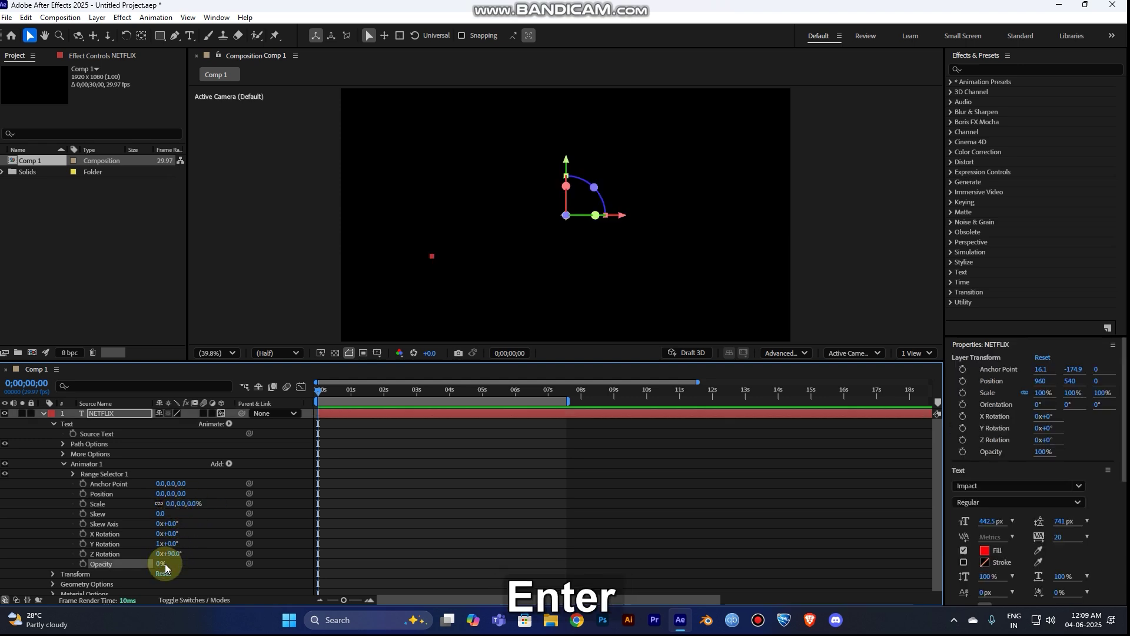
left_click(171, 483)
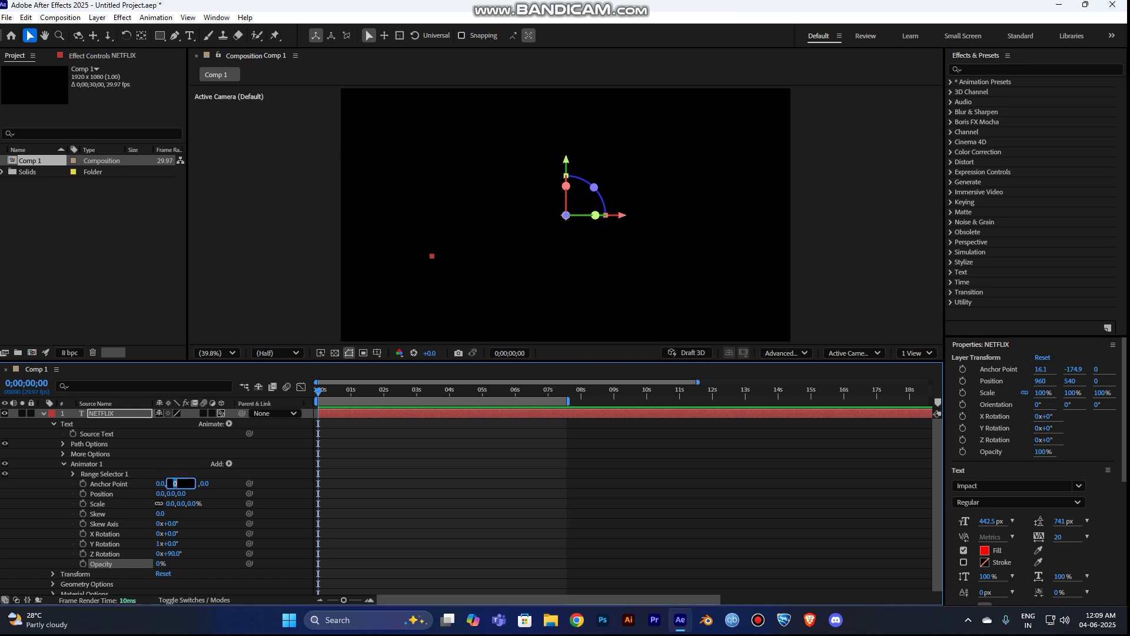
type("1500")
key("Return")
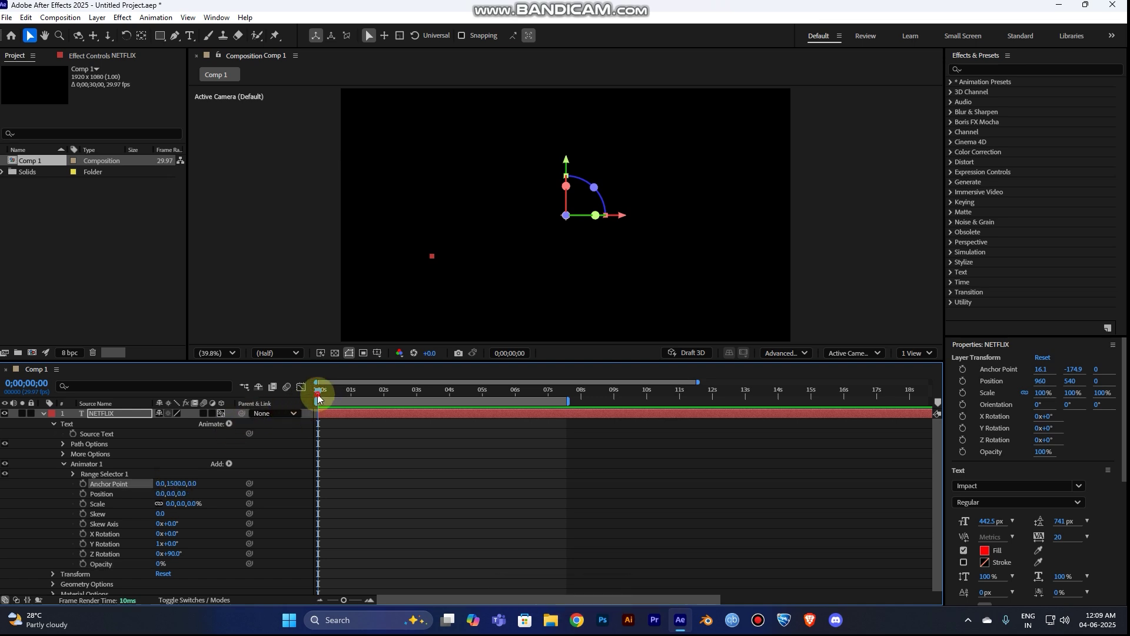
mouse_move(324, 396)
left_mouse_down()
mouse_move(456, 395)
mouse_move(397, 394)
left_mouse_up()
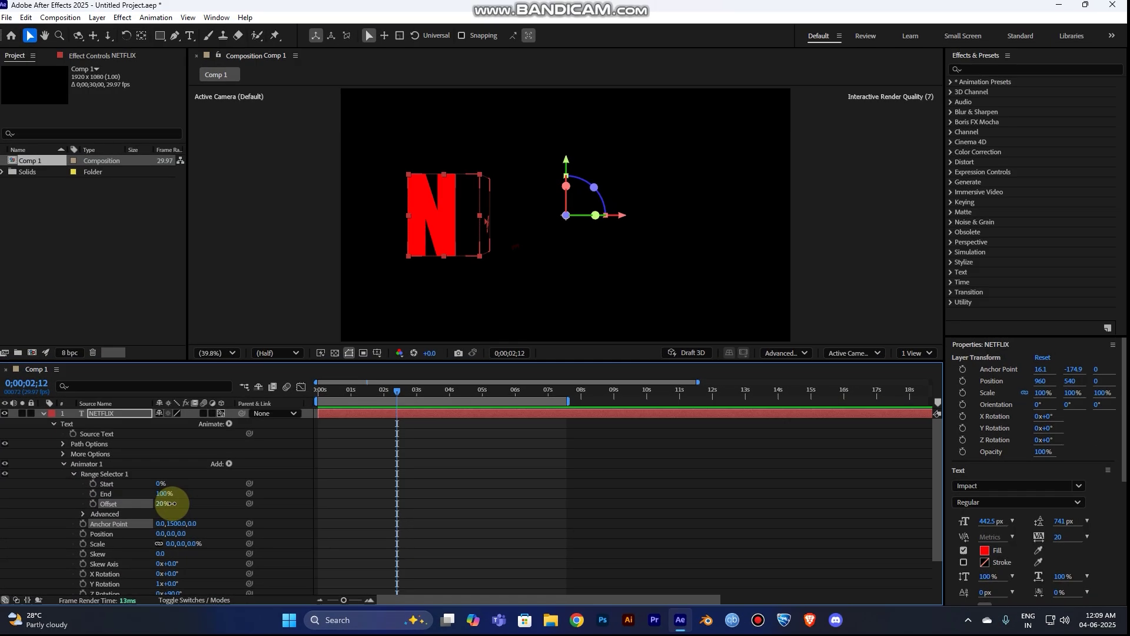
Step: Keyframe the range selector's Offset and End at 0% at the start of the timeline
mouse_move(319, 468)
left_mouse_down()
mouse_move(201, 504)
mouse_move(227, 504)
mouse_move(163, 510)
left_mouse_up()
type("100")
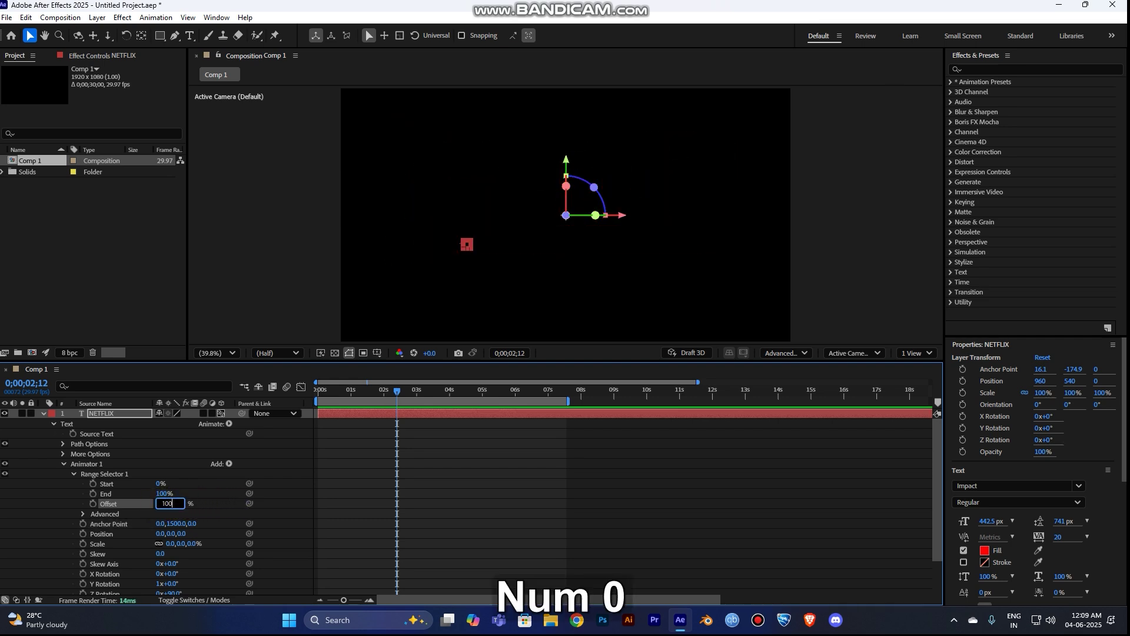
key("Return")
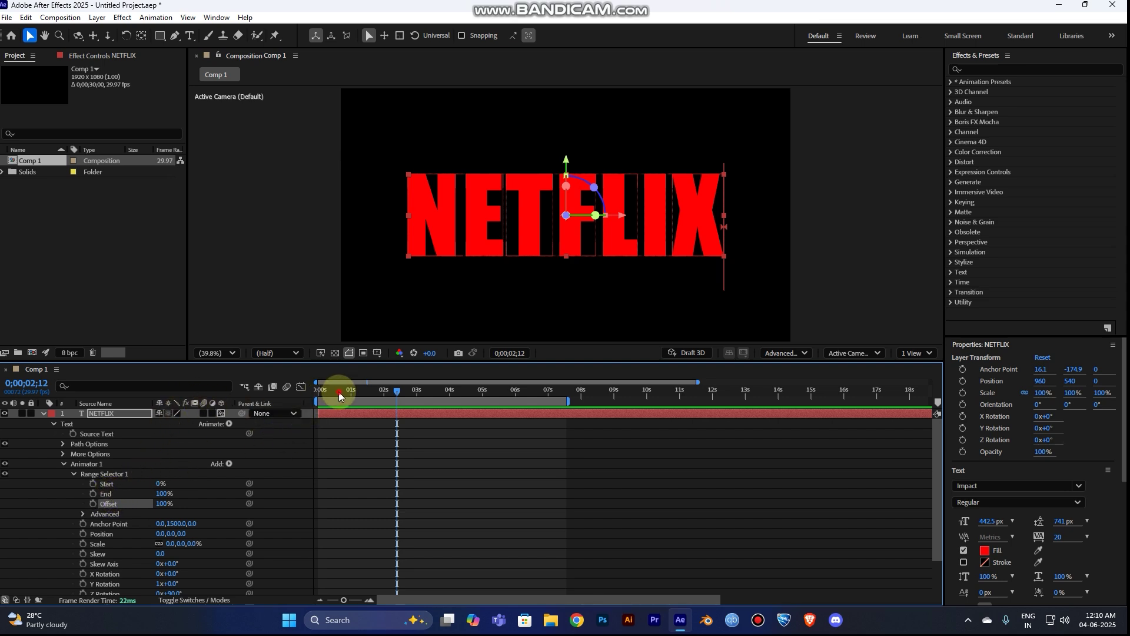
left_click_drag(328, 391, 309, 397)
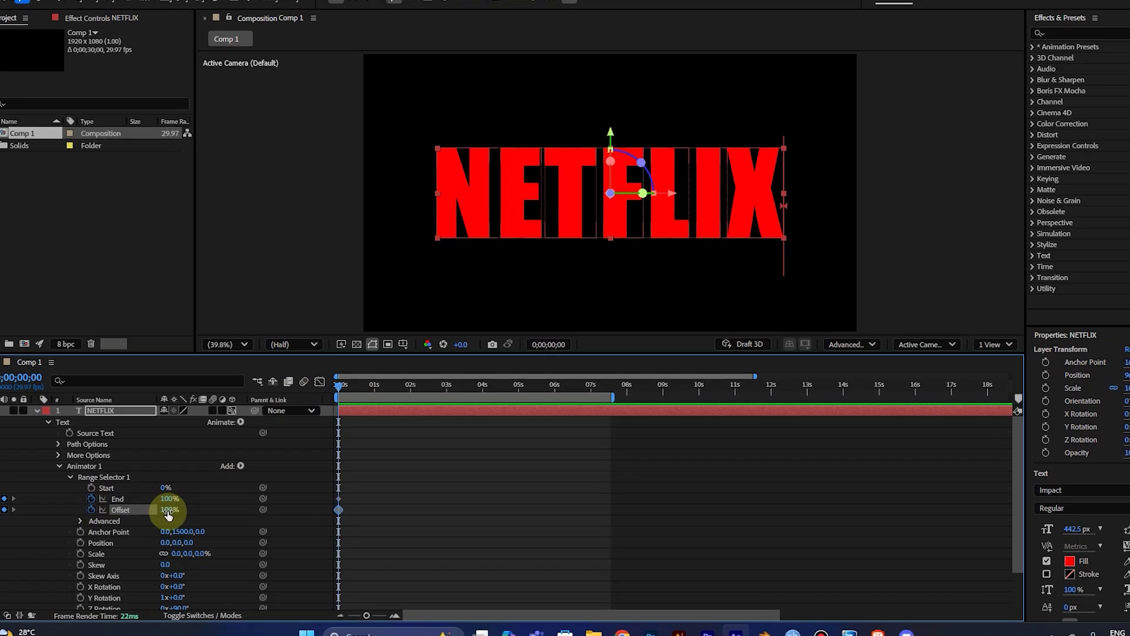
left_click(164, 503)
type("0")
key("Return")
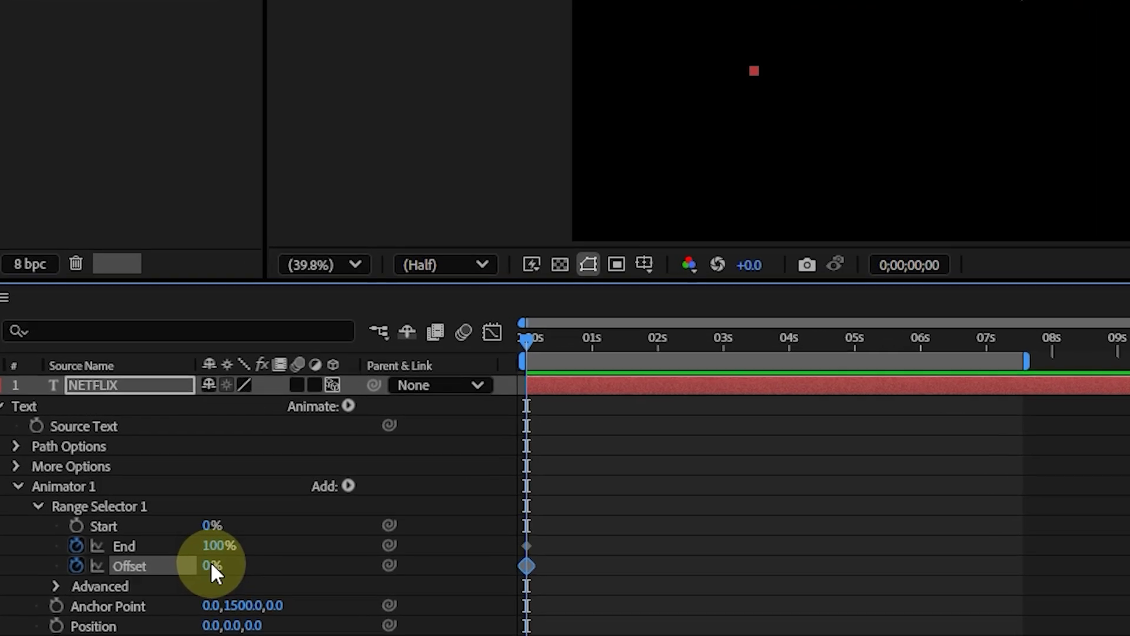
left_click(218, 547)
type("0")
key("Return")
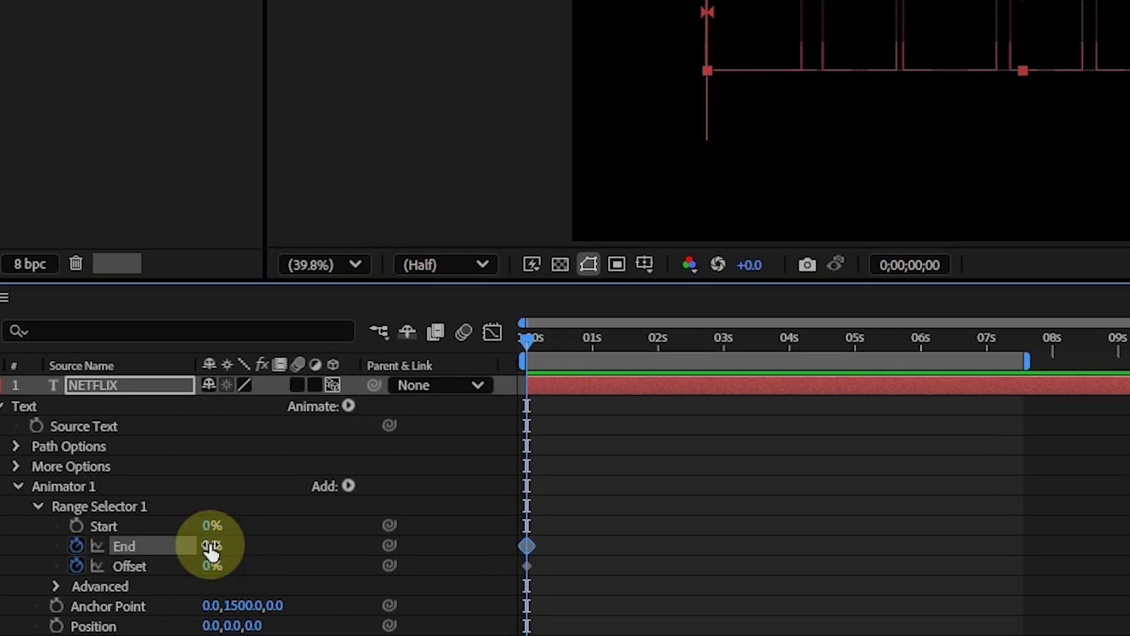
Step: Keyframe End and Offset at 100% at the 4-second mark
left_click_drag(527, 339, 792, 358)
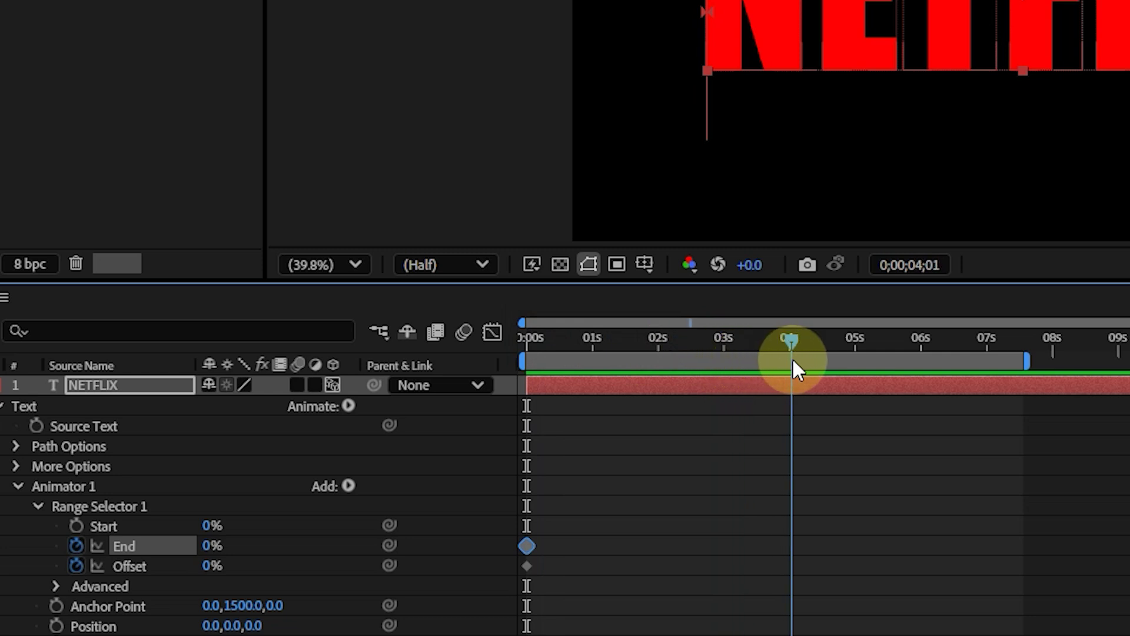
left_click_drag(209, 542, 209, 566)
left_click(212, 547)
type("100")
key("Return")
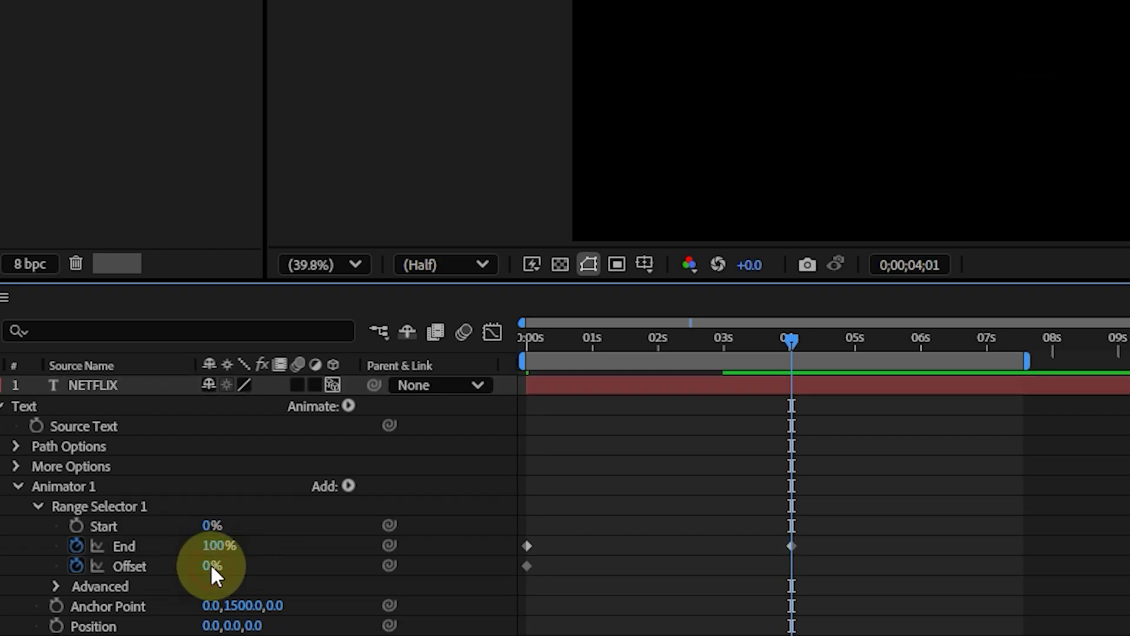
left_click(212, 566)
type("100")
key("Return")
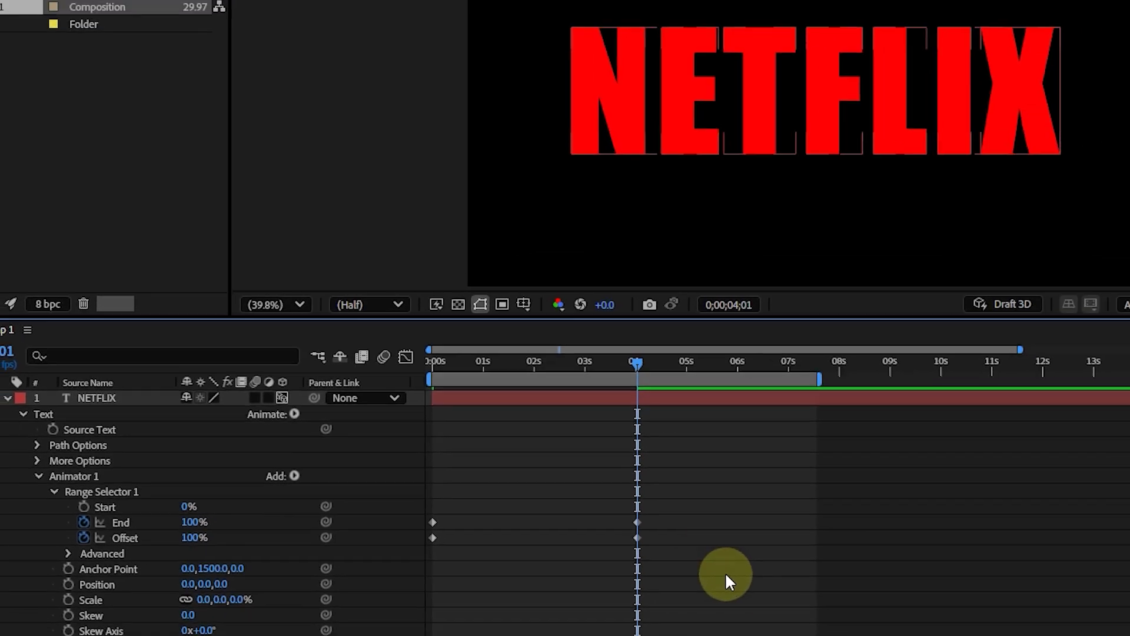
left_click_drag(725, 572, 358, 466)
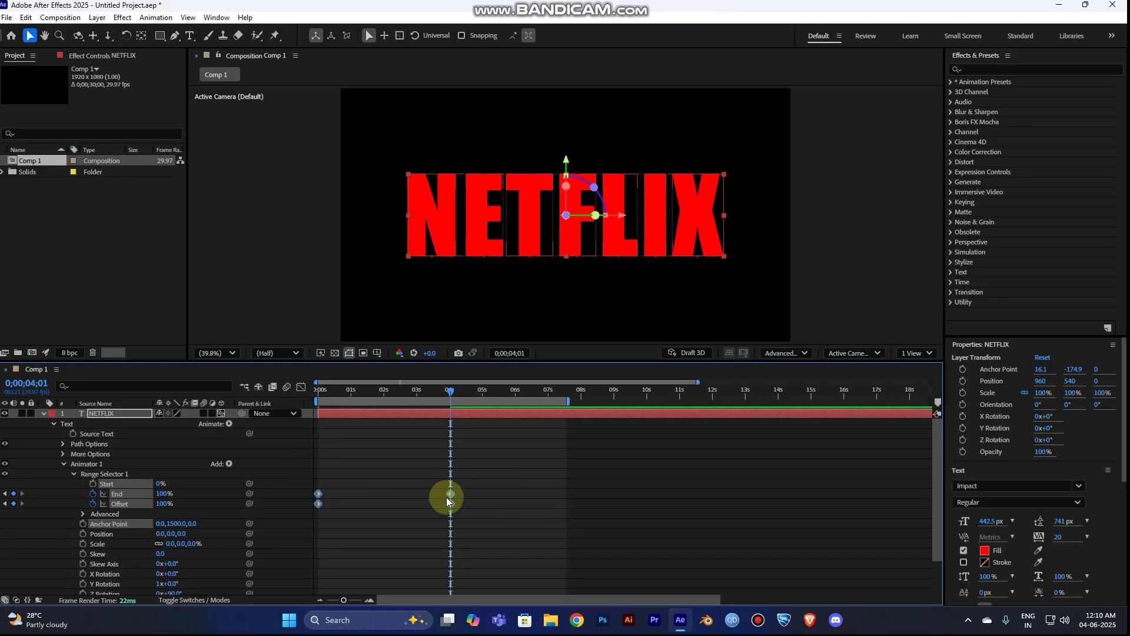
Step: Apply Easy Ease to the End and Offset keyframes and preview the letters flipping in
right_click(447, 501)
mouse_move(300, 448)
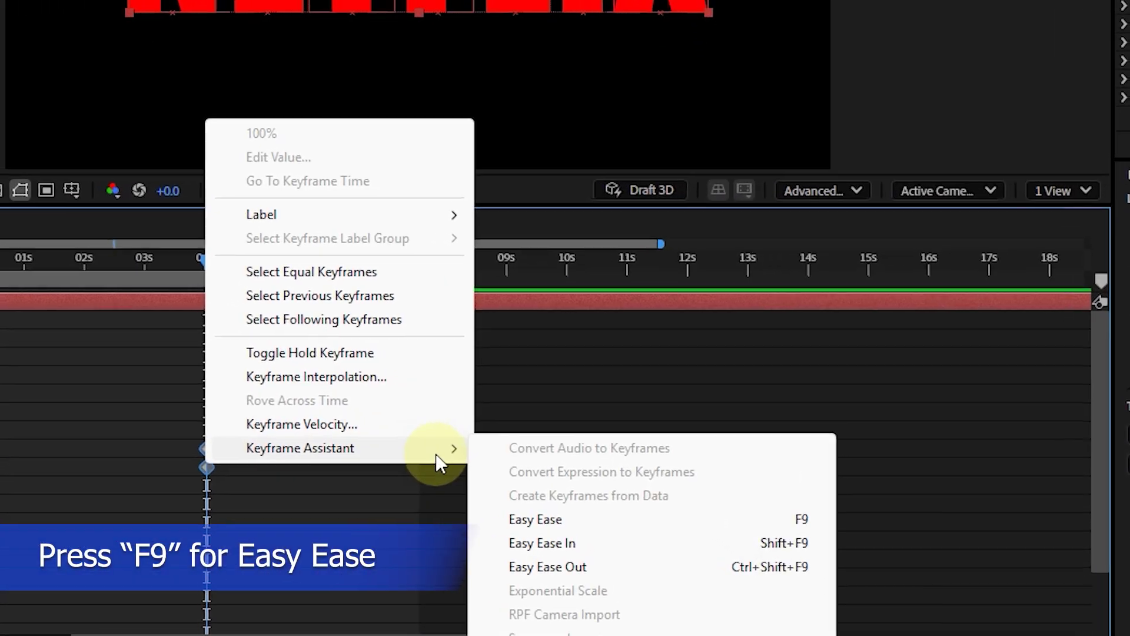
left_click(572, 517)
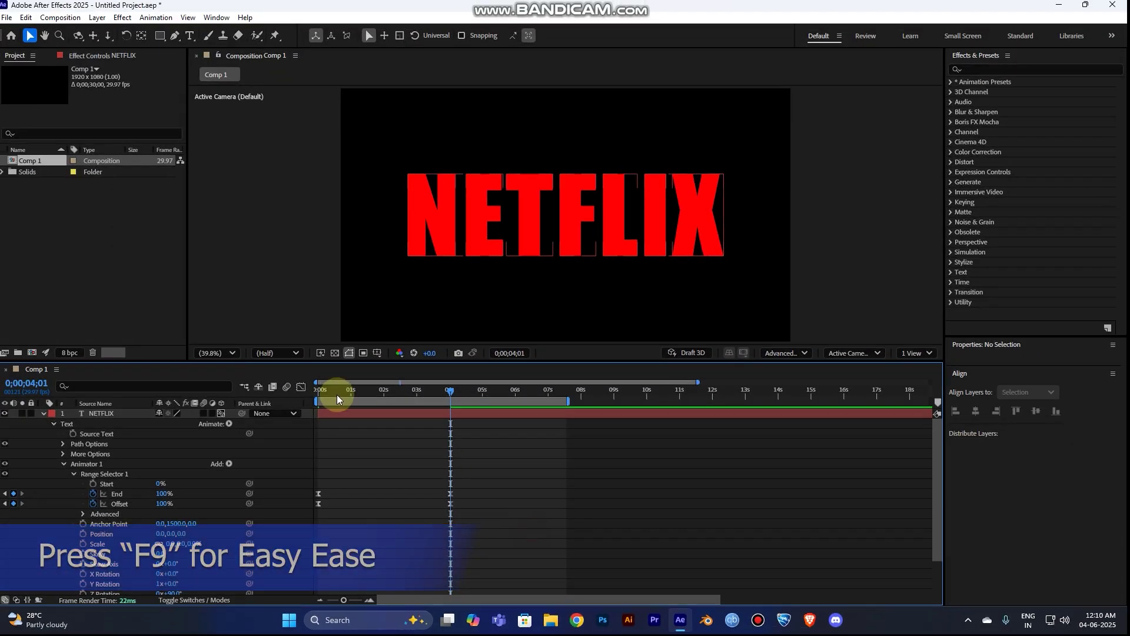
left_click_drag(336, 395, 306, 394)
key("space")
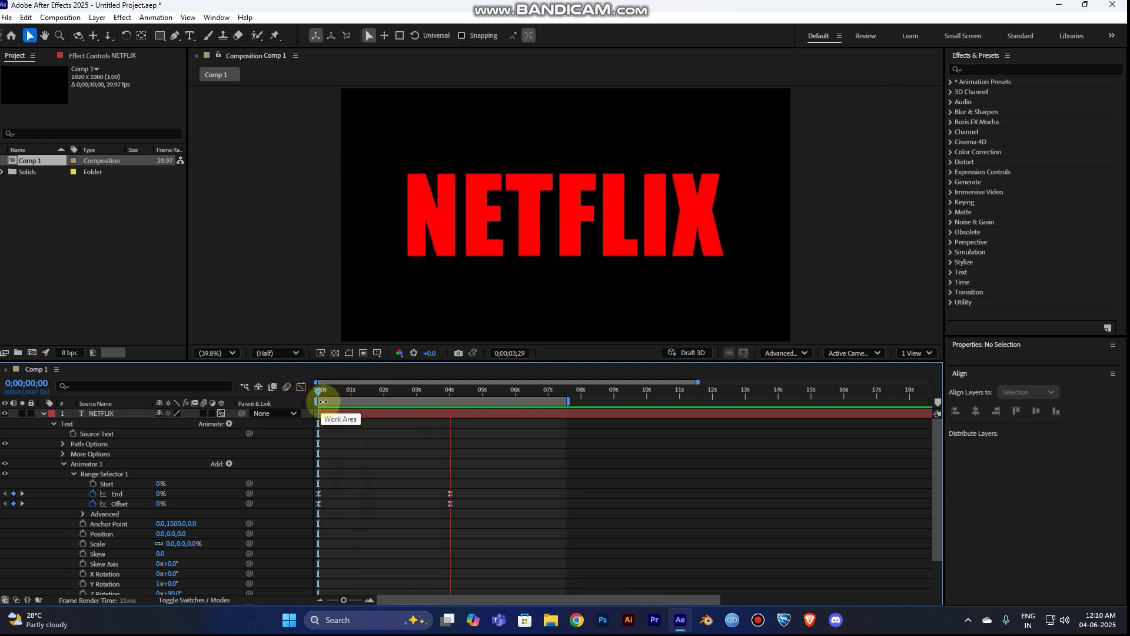
left_click_drag(322, 400, 333, 394)
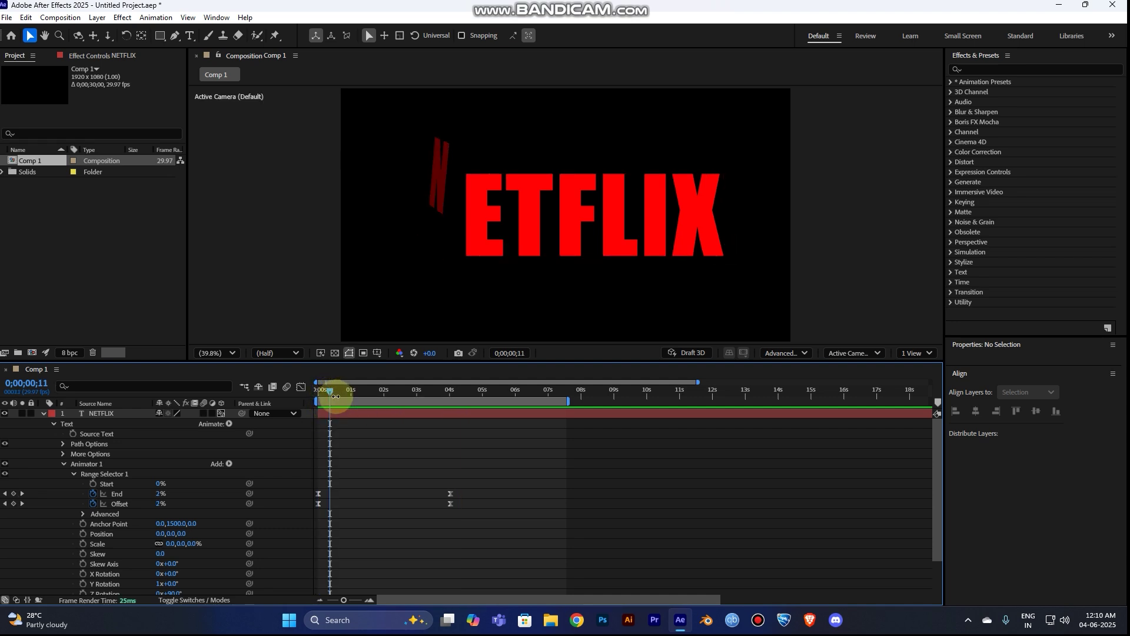
left_click_drag(335, 393, 324, 396)
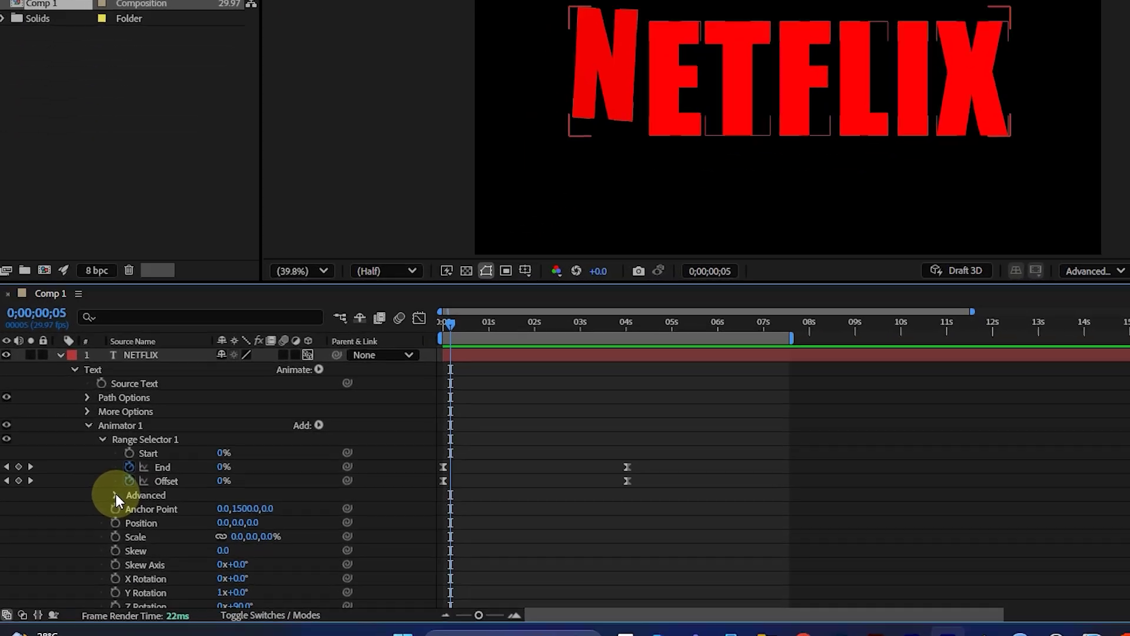
Step: Set the range selector's Advanced Shape to Ramp Up and preview the result
left_click(82, 512)
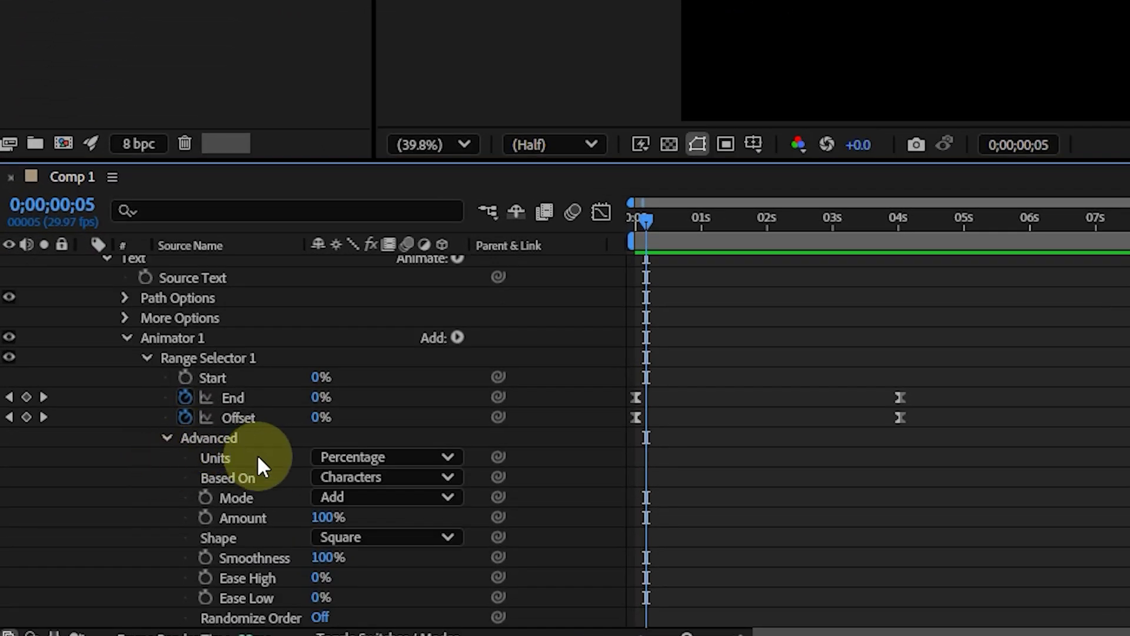
left_click(356, 540)
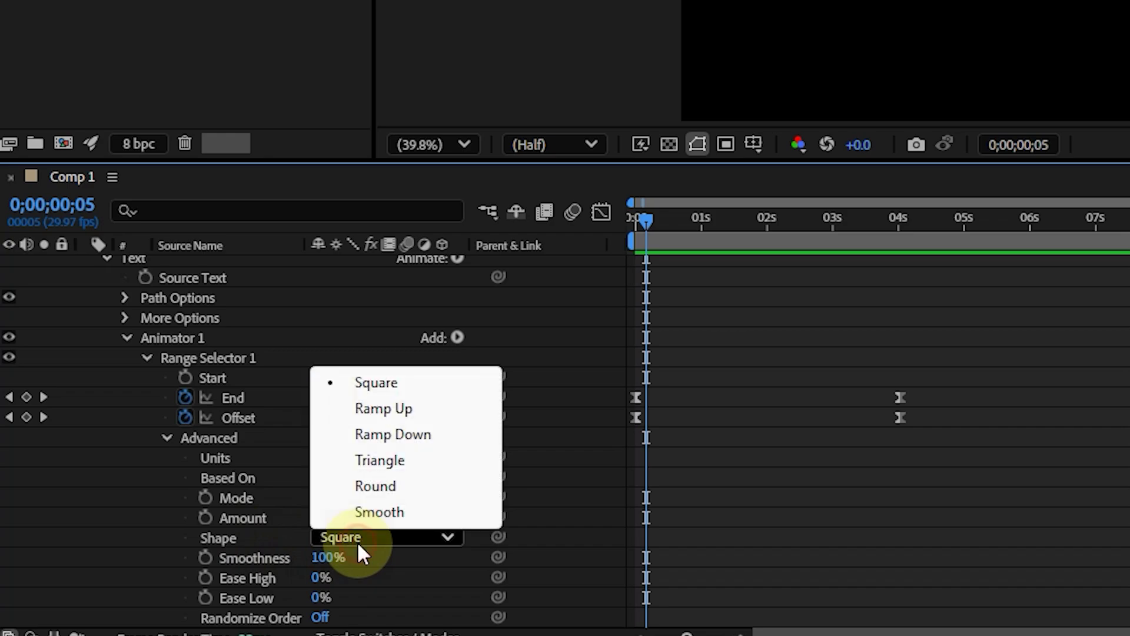
left_click(389, 407)
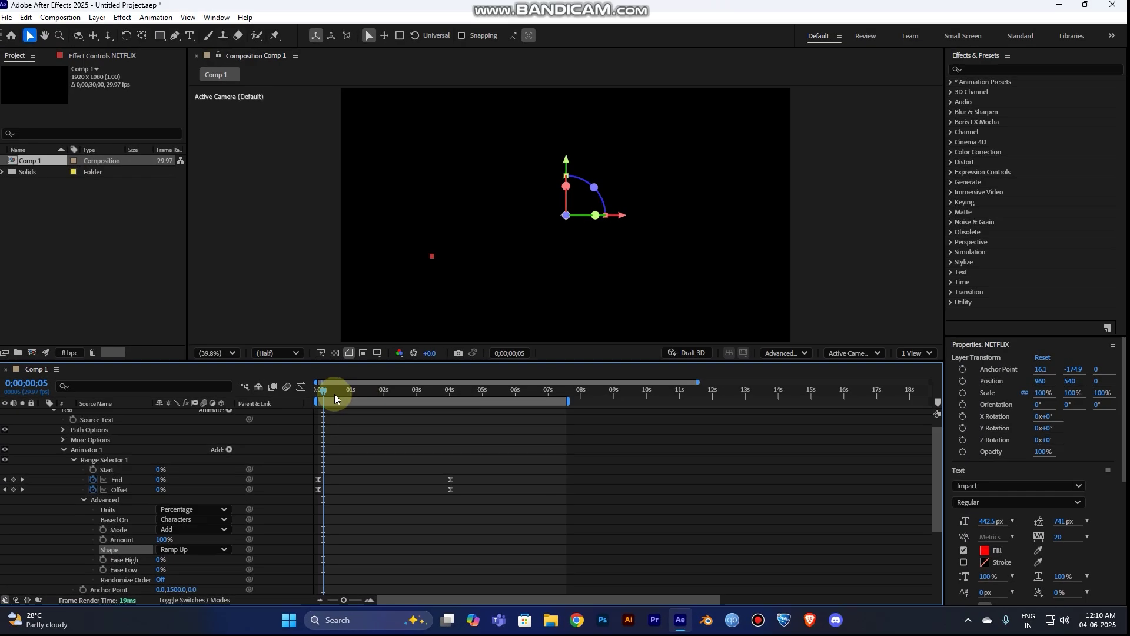
key("space")
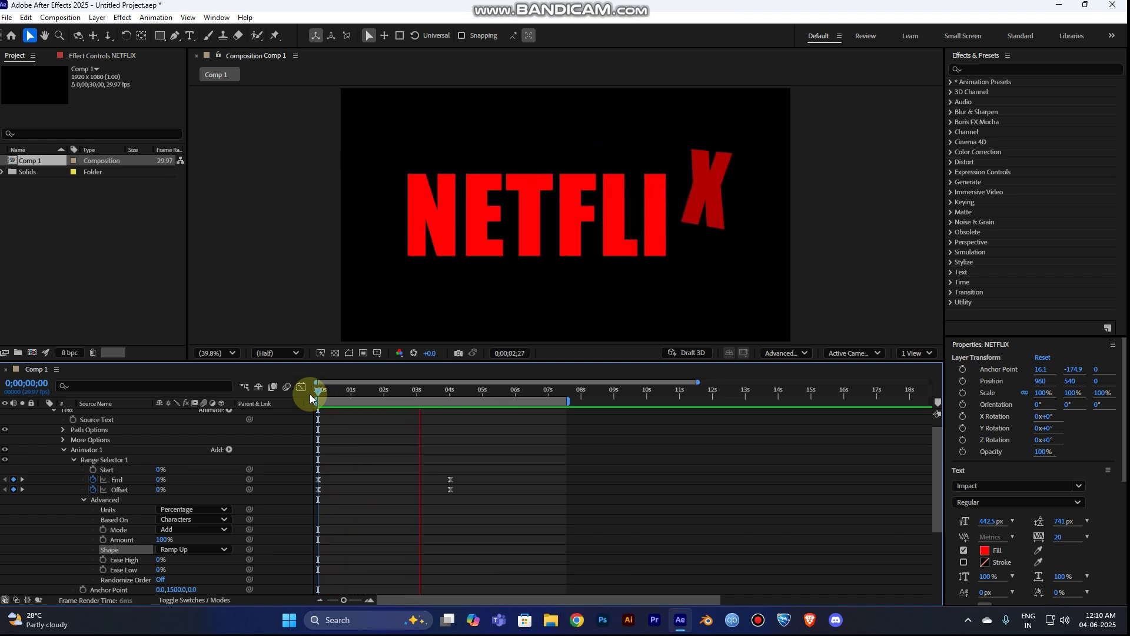
key("space")
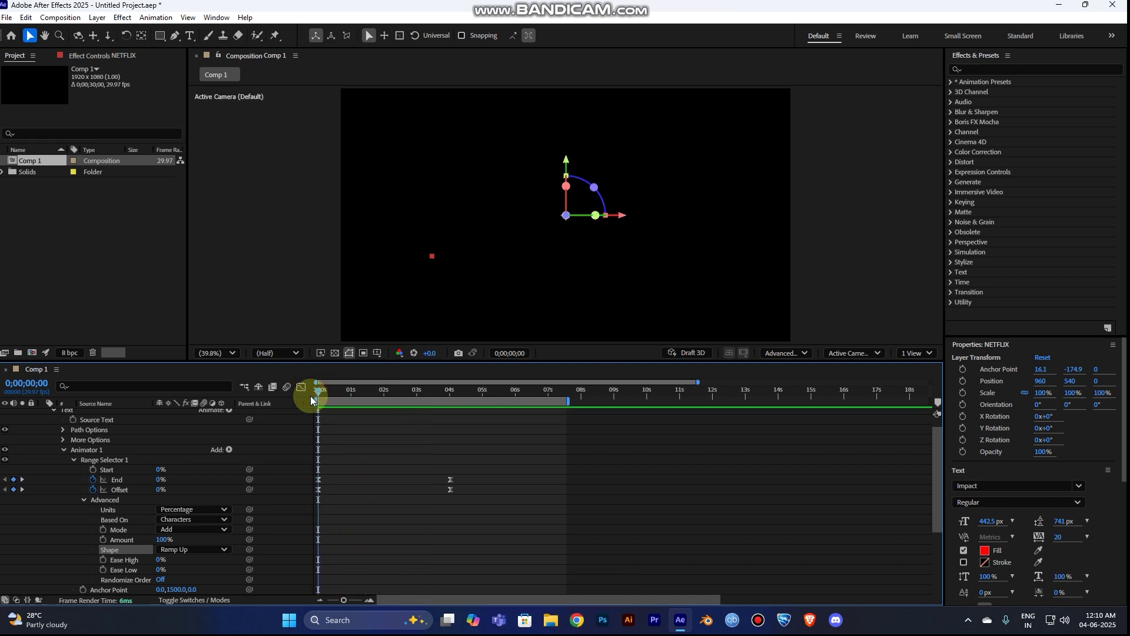
key("space")
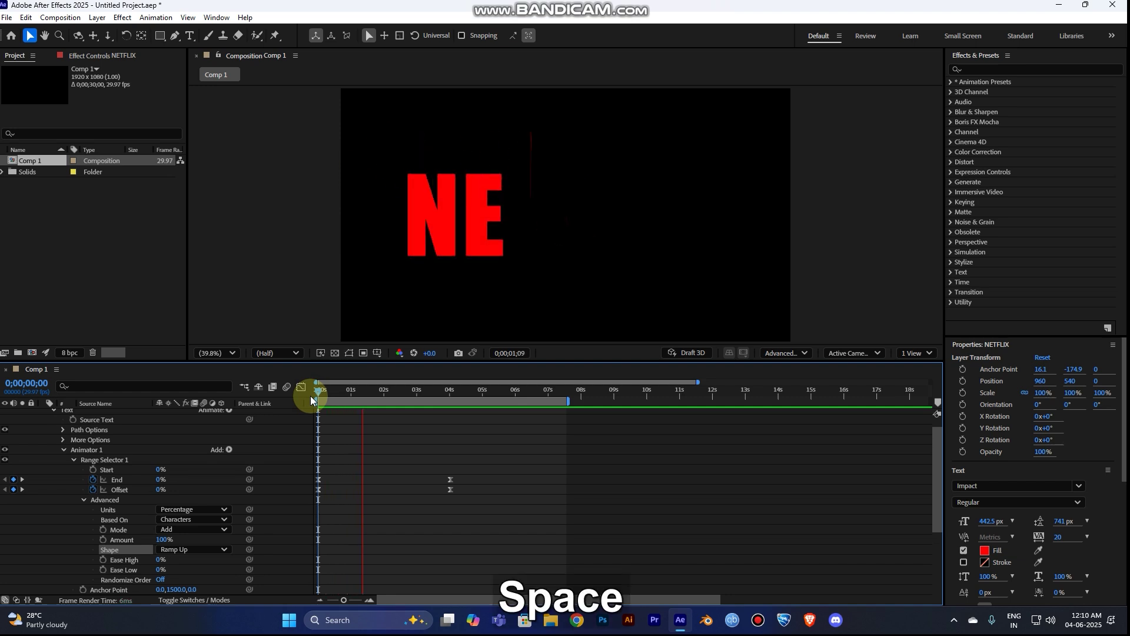
Step: Shift the Offset keyframes about a second later and preview the delayed flip-in
left_click_drag(506, 507, 314, 490)
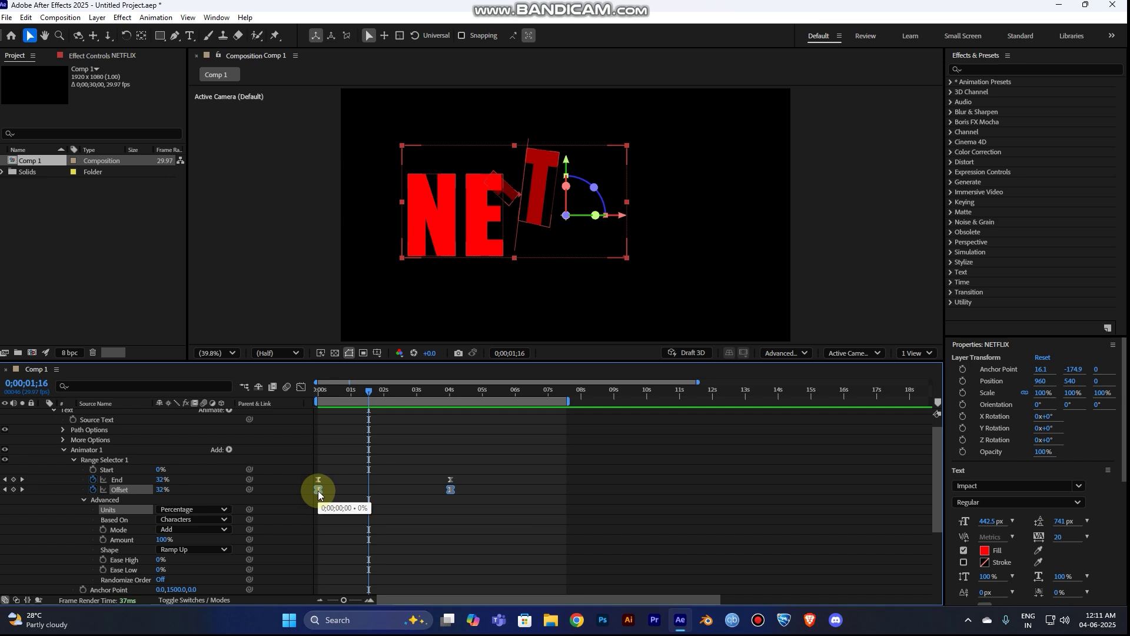
left_click_drag(319, 492, 348, 492)
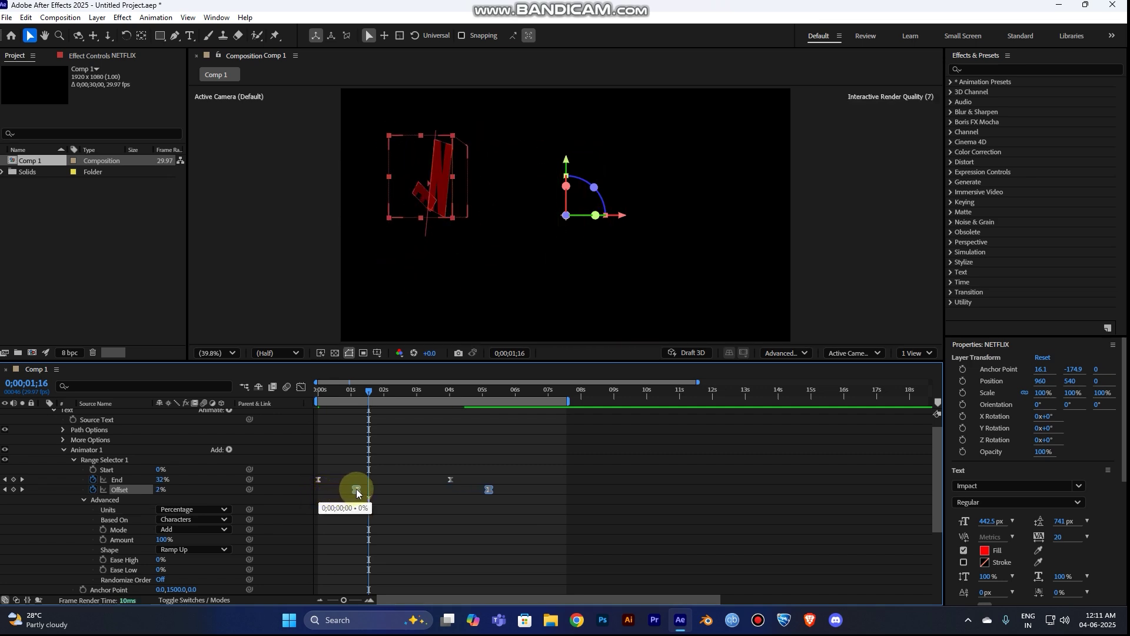
left_click_drag(348, 490, 361, 489)
left_click_drag(332, 393, 302, 395)
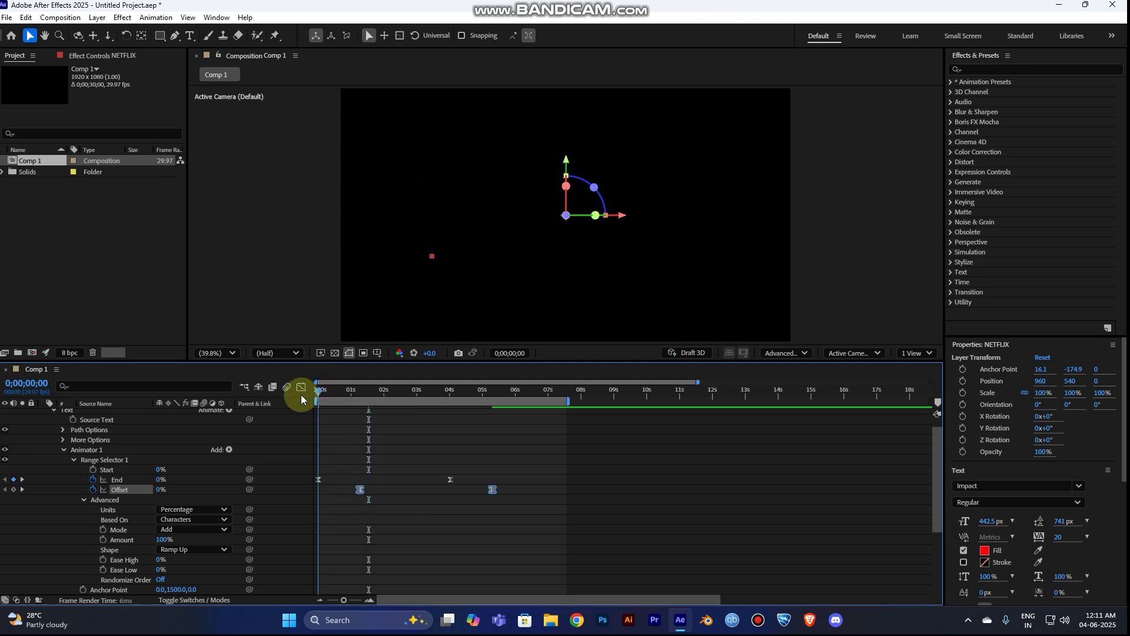
key("space")
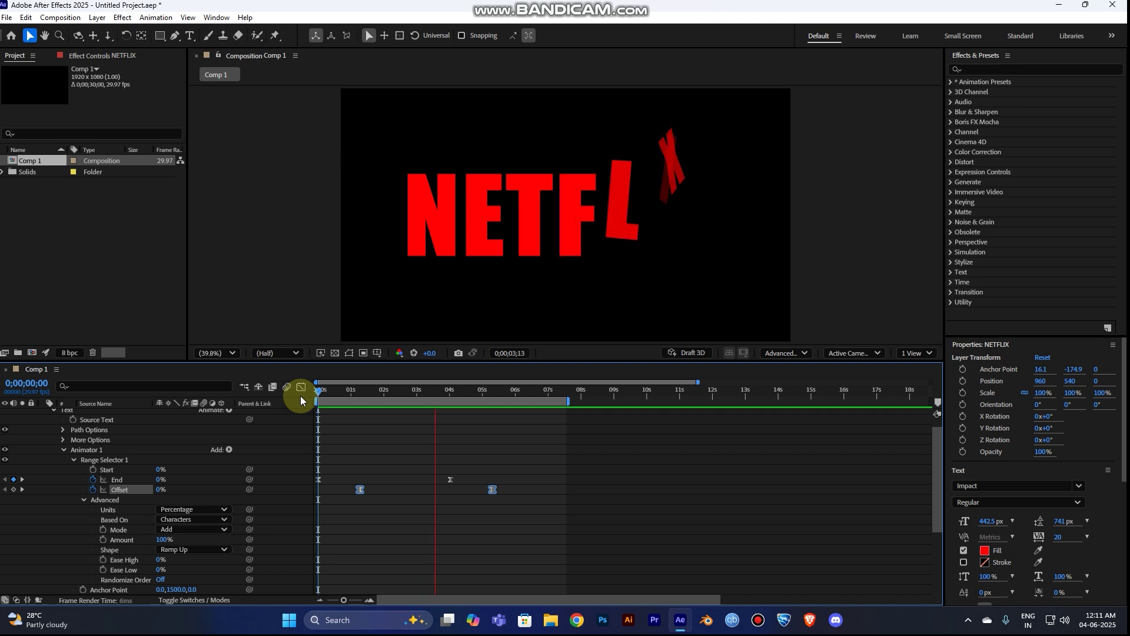
left_click(469, 491)
left_click_drag(470, 487, 306, 452)
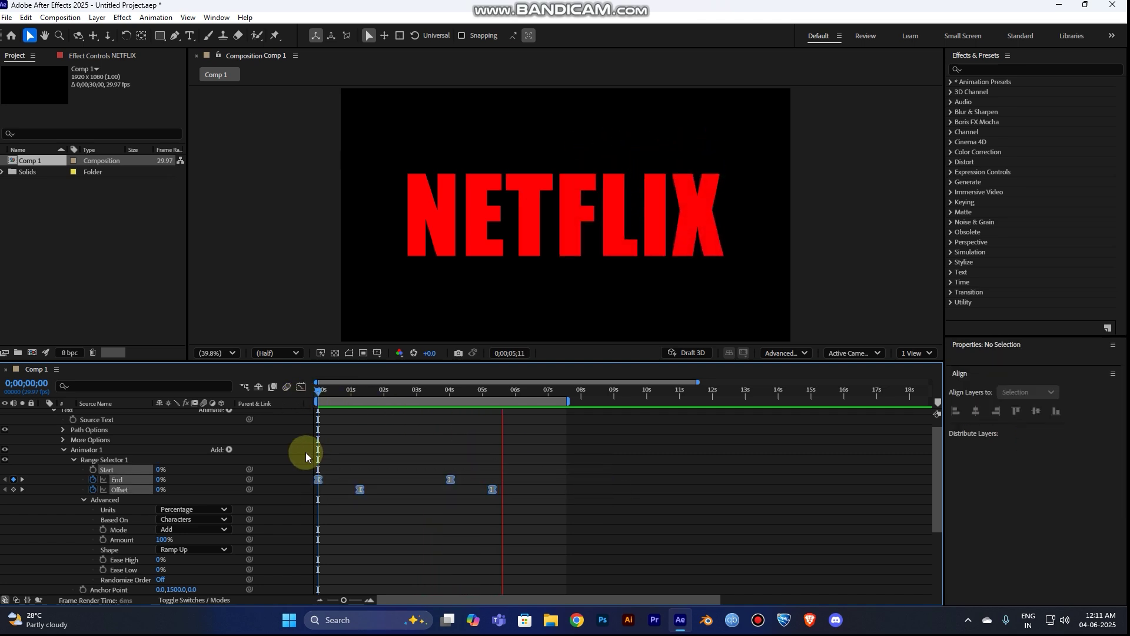
left_click(477, 392)
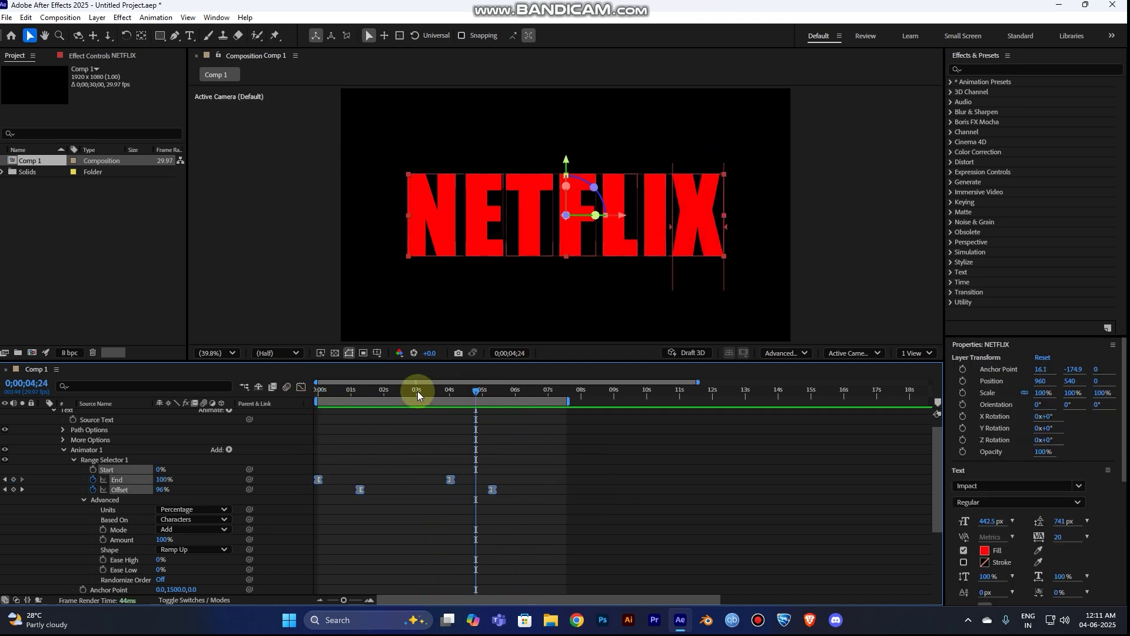
Step: Stretch the animator keyframes' influence handles in the Speed Graph, then preview from the start
left_click(300, 388)
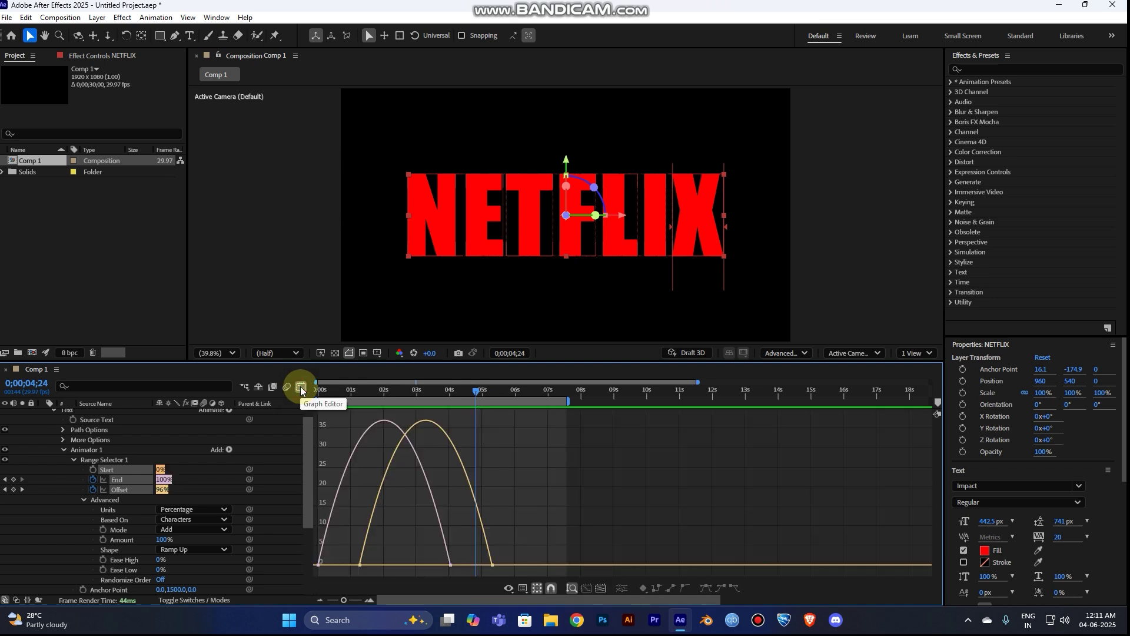
right_click(529, 444)
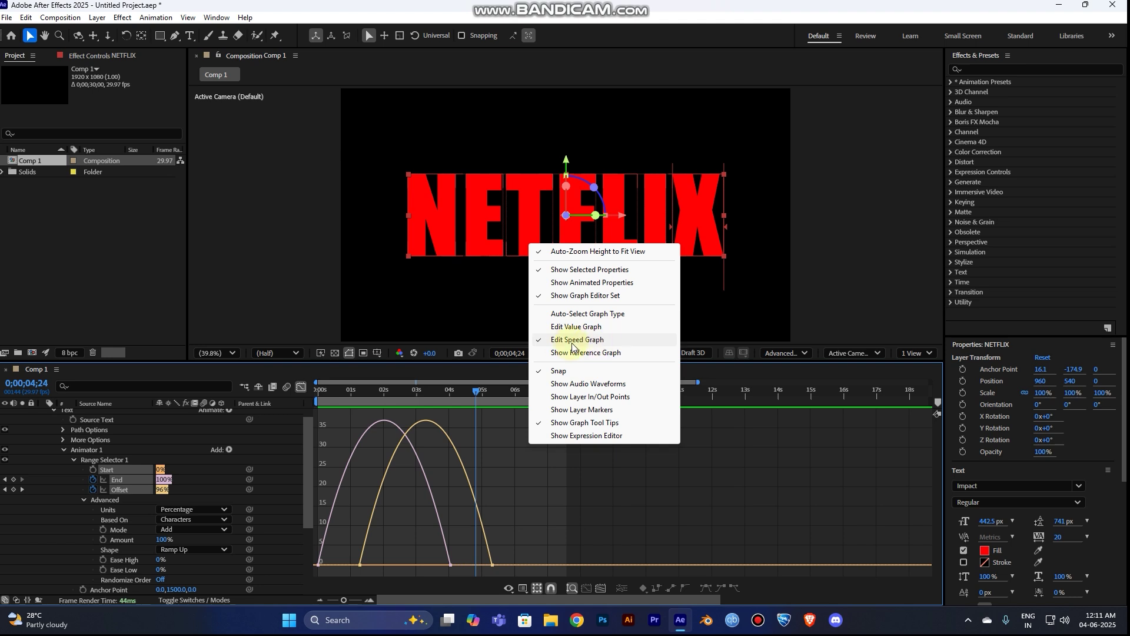
left_click(517, 570)
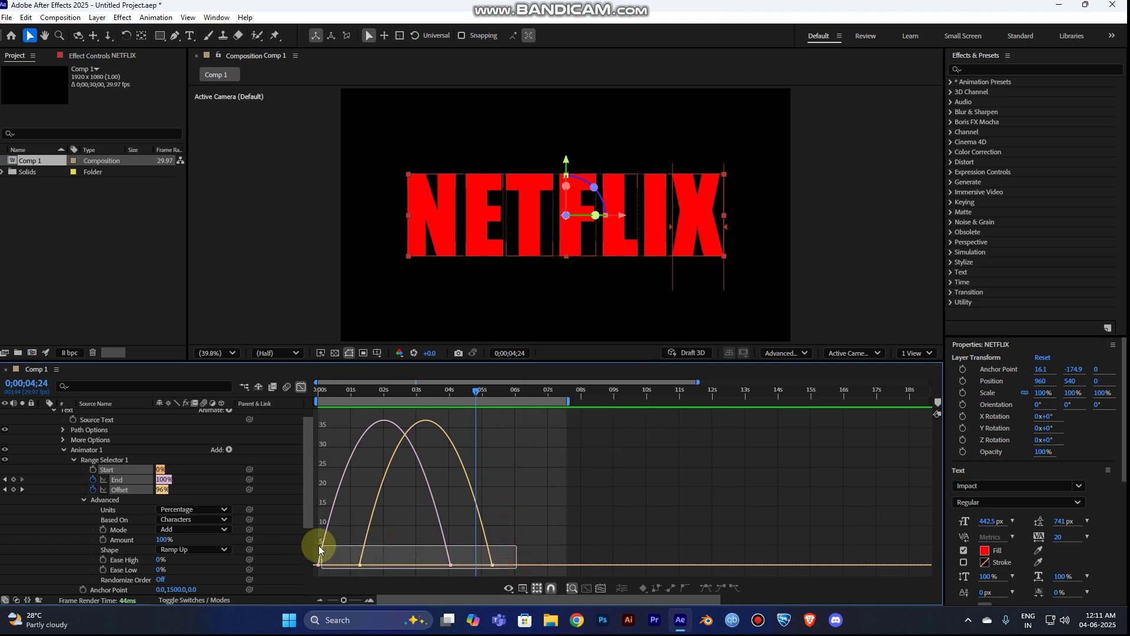
left_click_drag(319, 545, 351, 561)
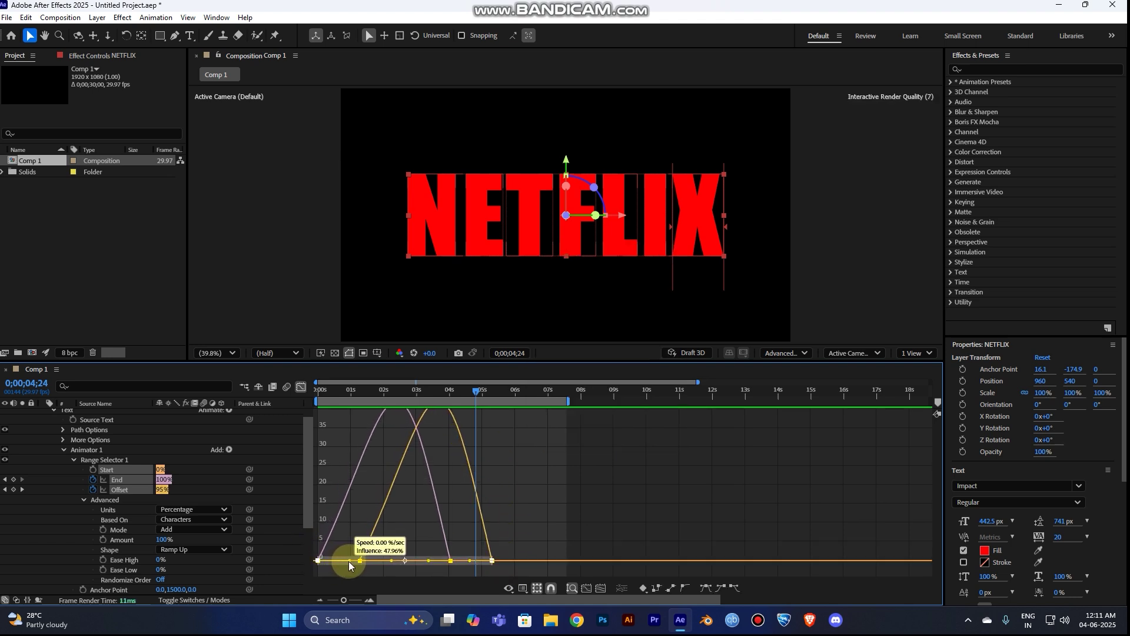
left_click(450, 561)
left_click_drag(471, 561, 462, 559)
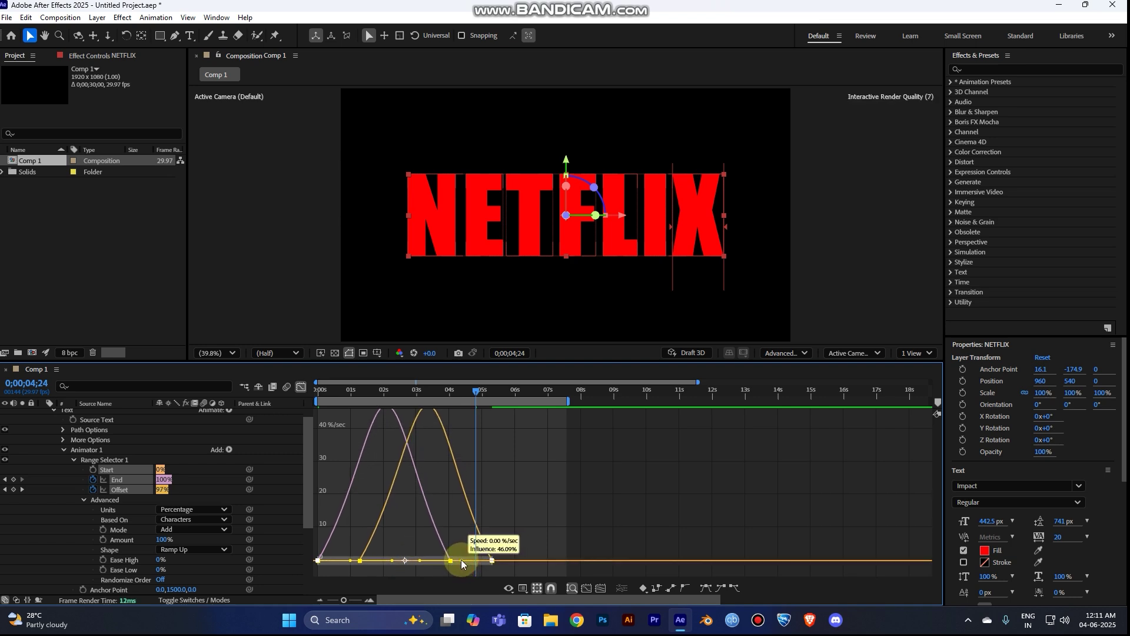
left_click(300, 389)
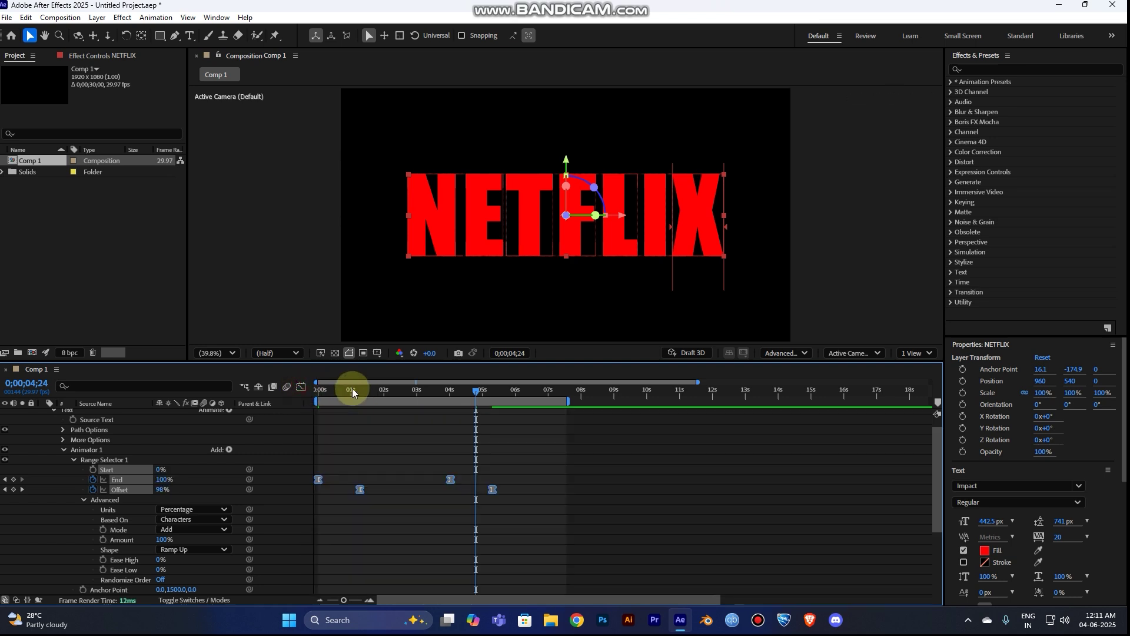
left_click_drag(353, 388, 303, 392)
key("space")
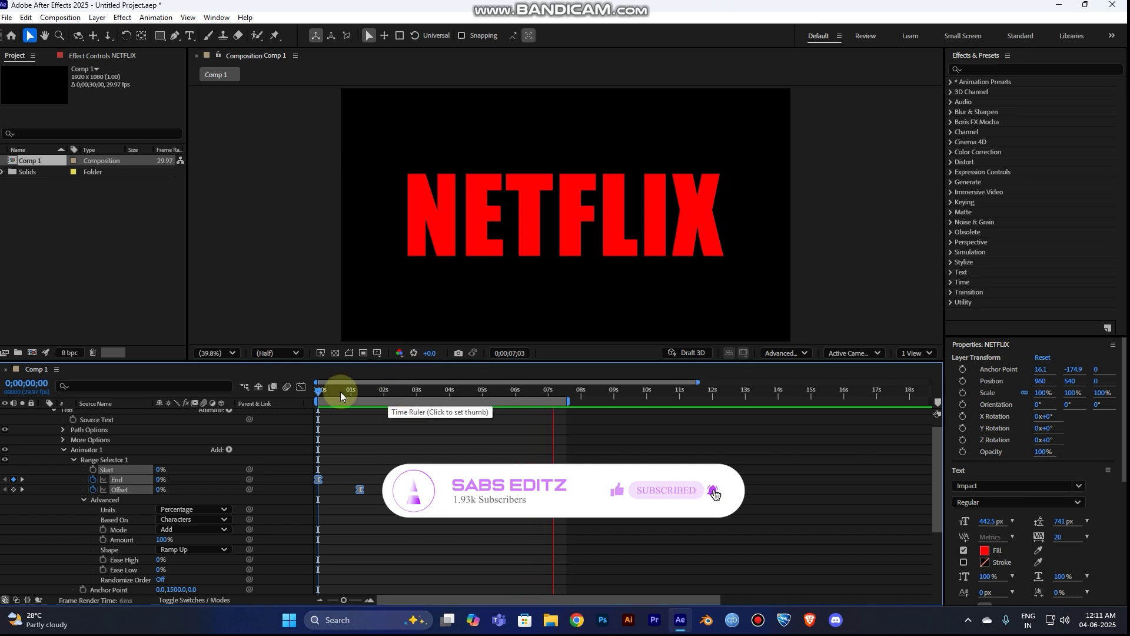
key("space")
key("space")
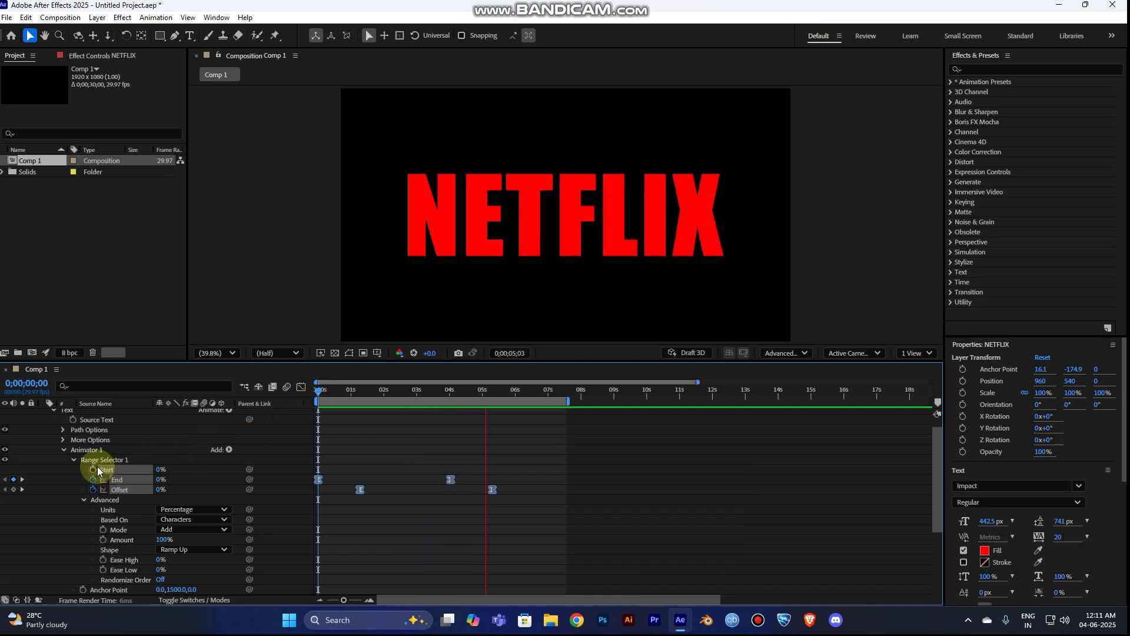
Step: Collapse the Animator 1 and Text groups and confirm the viewer renderer is Advanced 3D
left_click(63, 449)
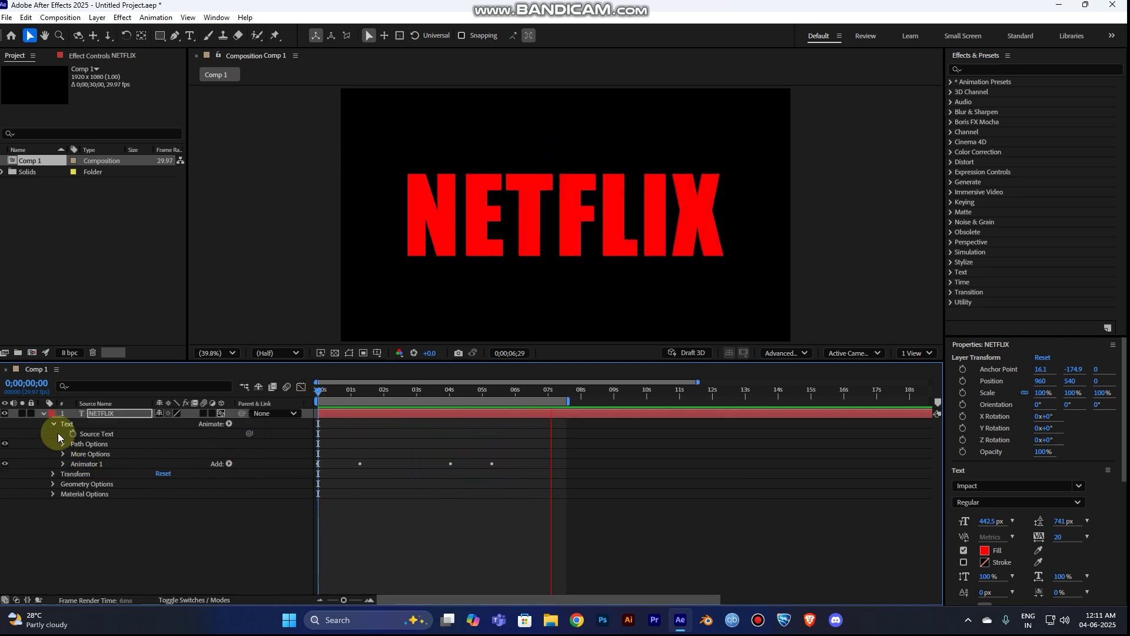
left_click(58, 432)
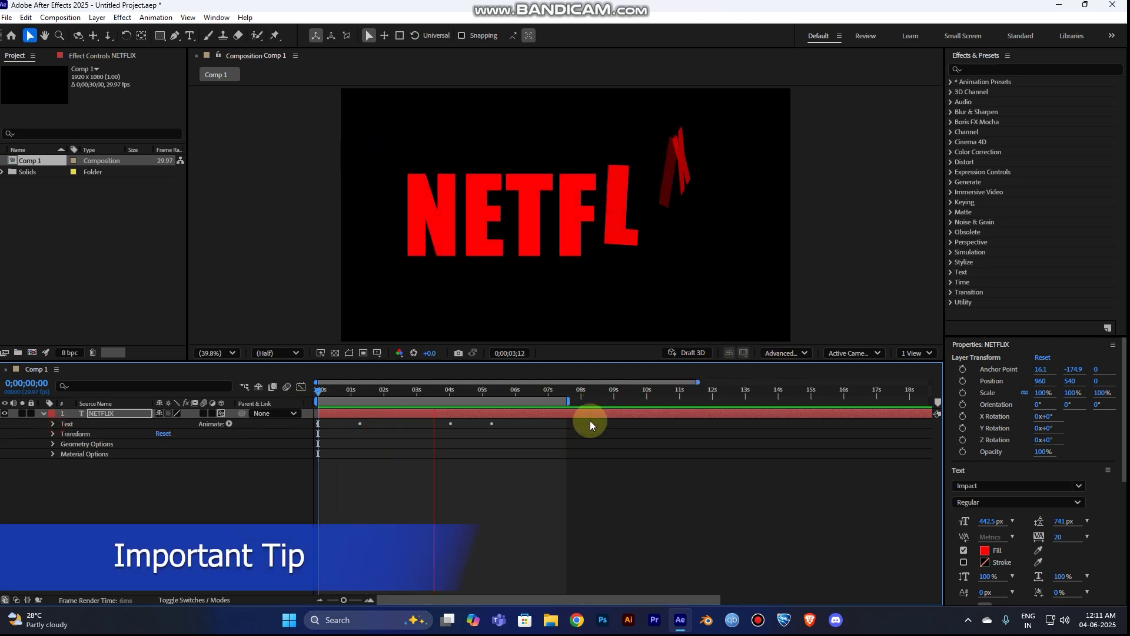
left_click(786, 358)
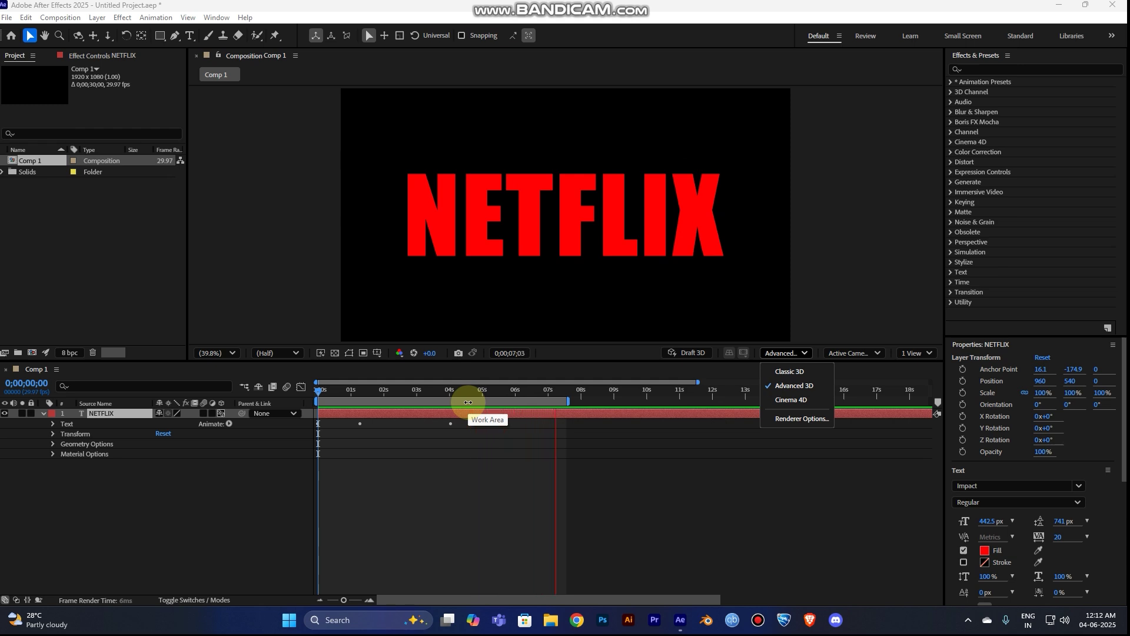
left_click(592, 490)
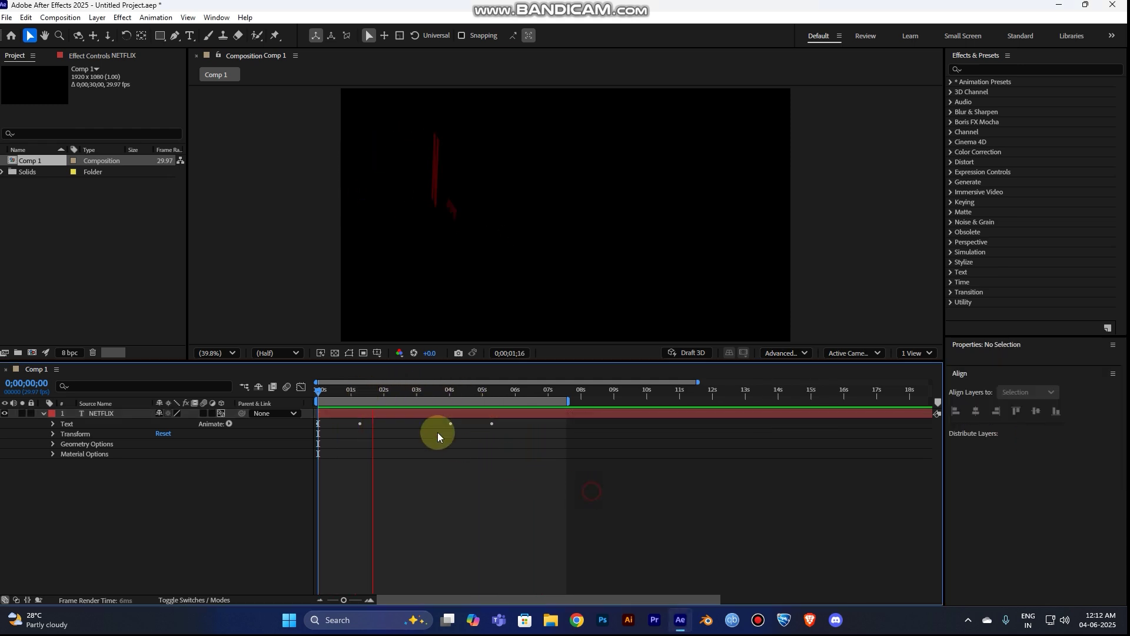
left_click_drag(359, 393, 390, 394)
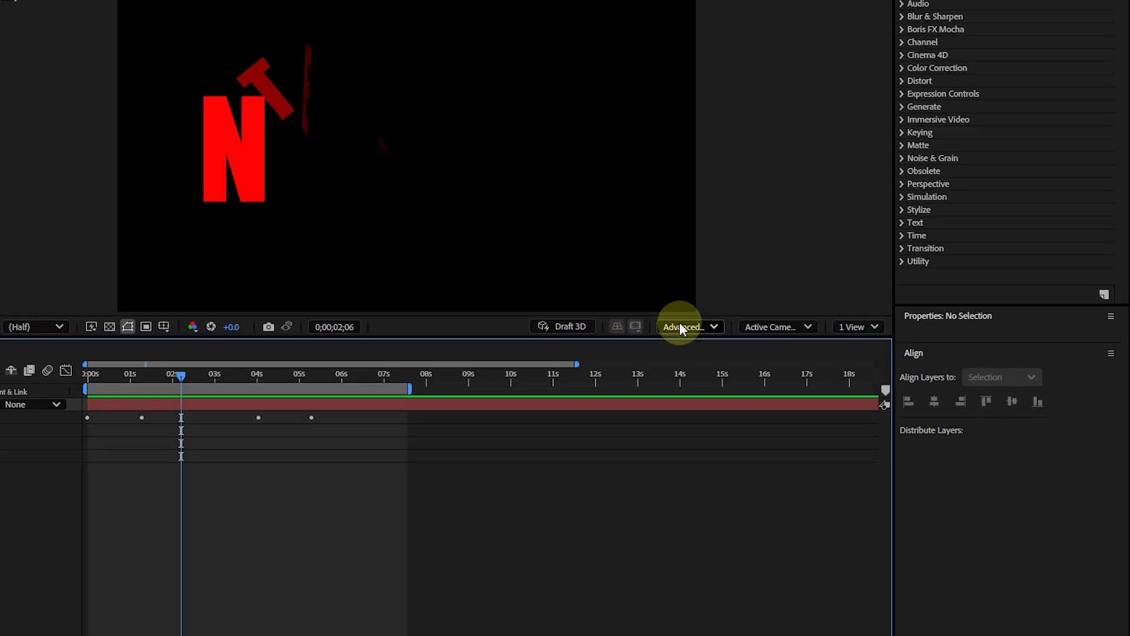
left_click(680, 327)
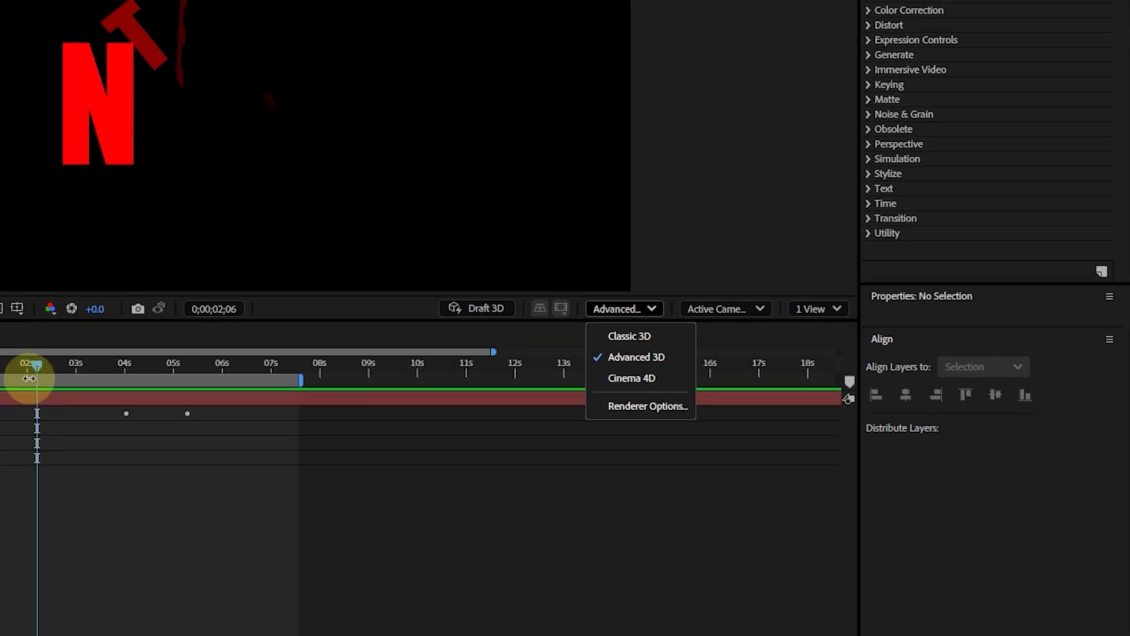
left_click_drag(320, 390, 336, 400)
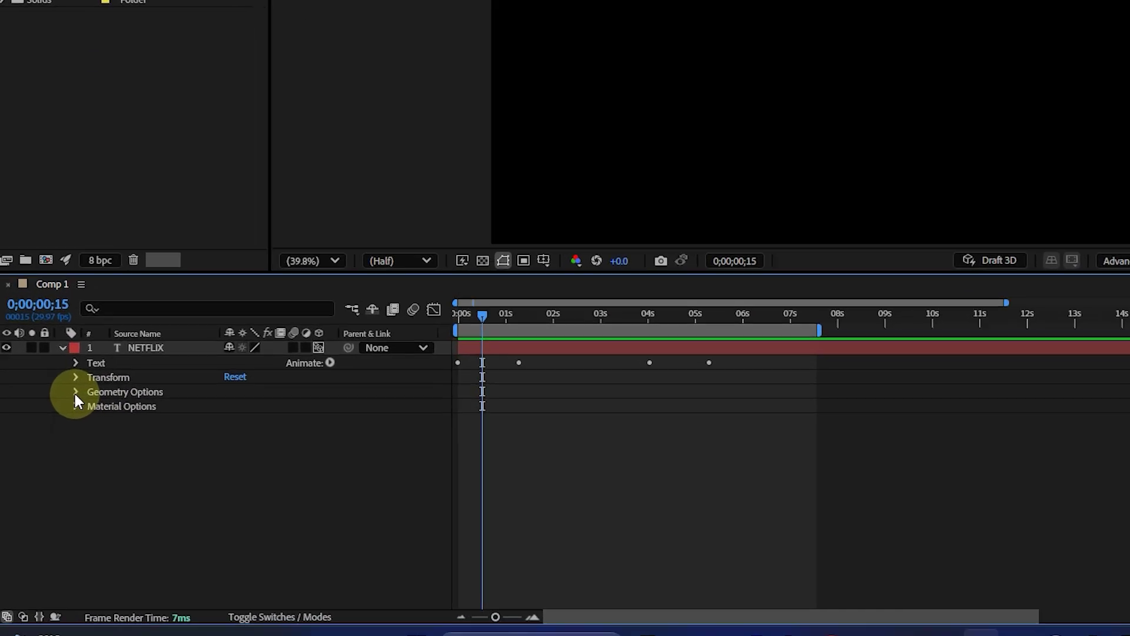
Step: Expand Geometry Options at 5;07 and raise the NETFLIX Extrusion Depth to 106
left_click(53, 443)
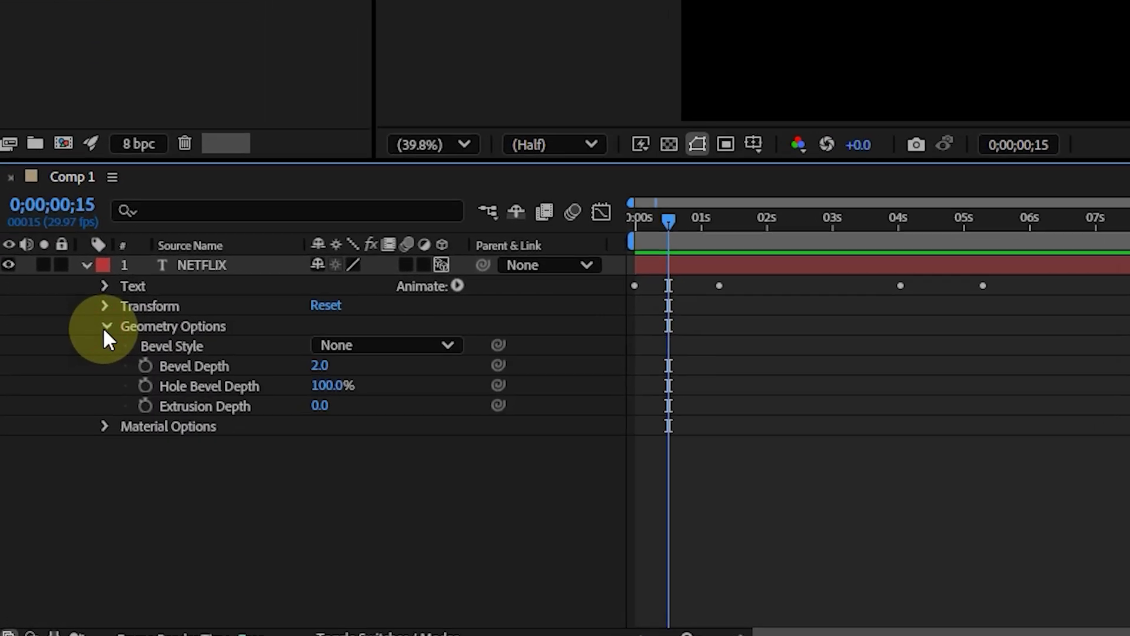
left_click_drag(669, 221, 981, 228)
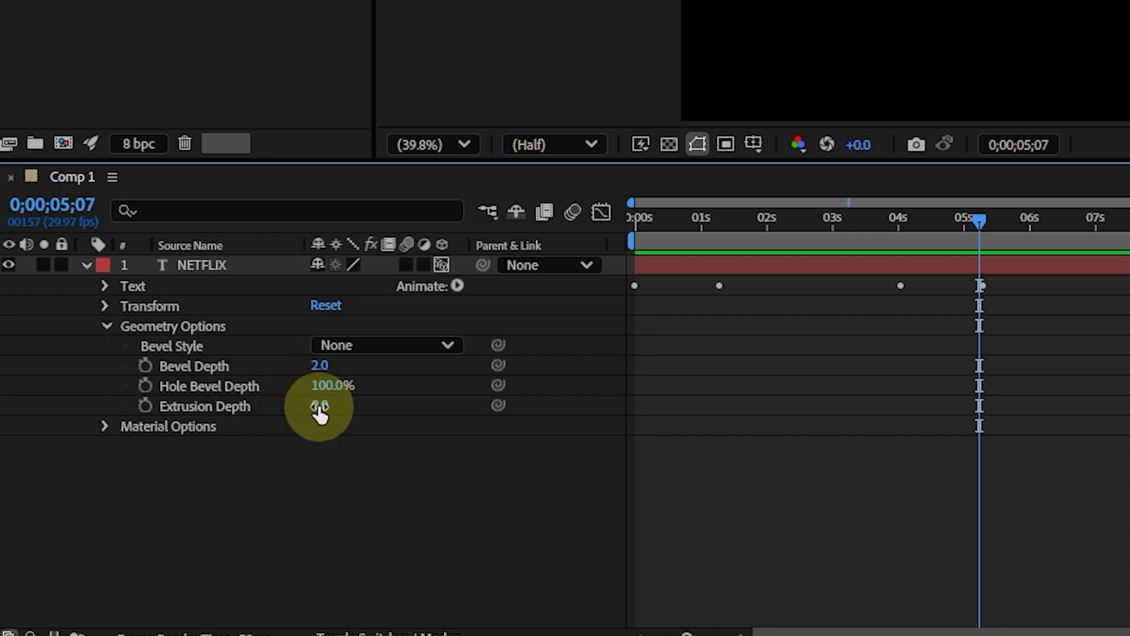
left_click_drag(319, 411, 186, 483)
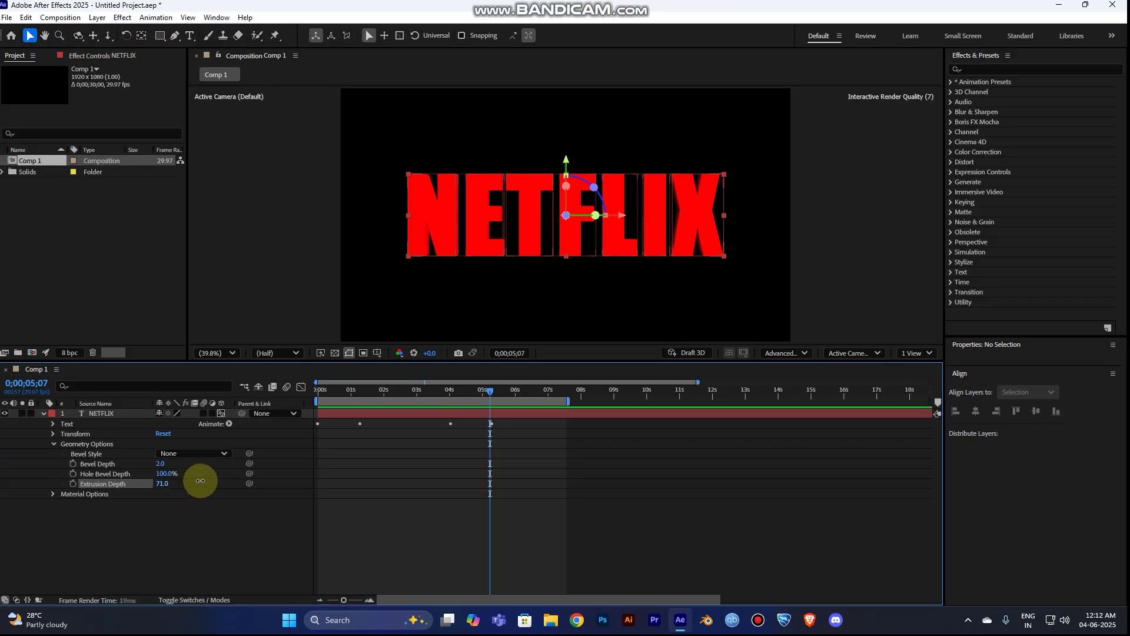
left_click(389, 233)
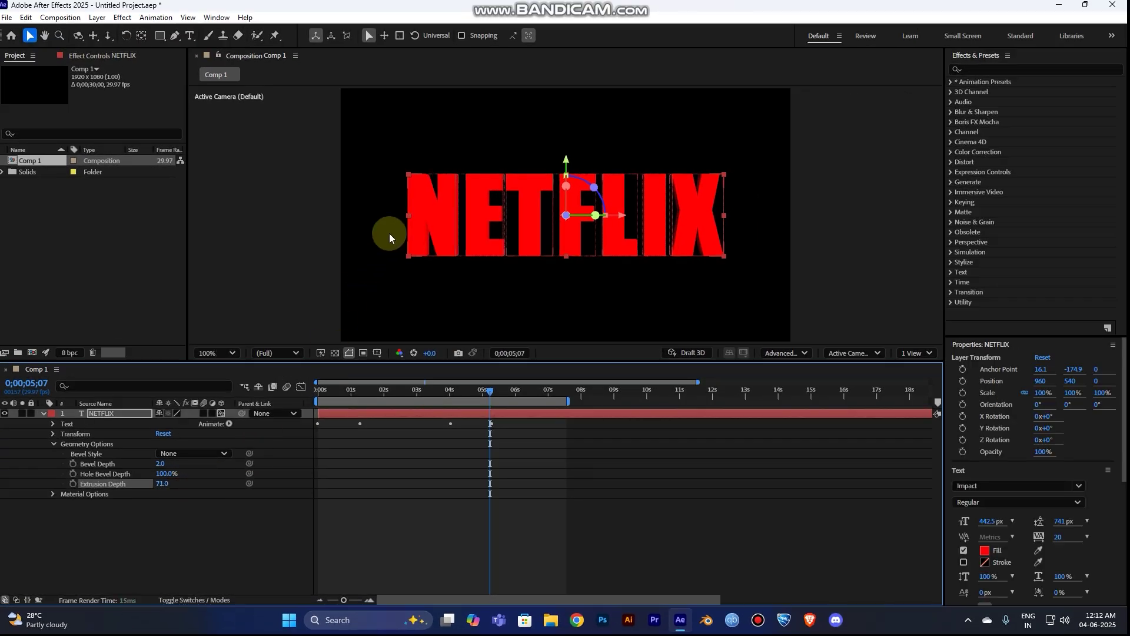
scroll(390, 233, "up", 5)
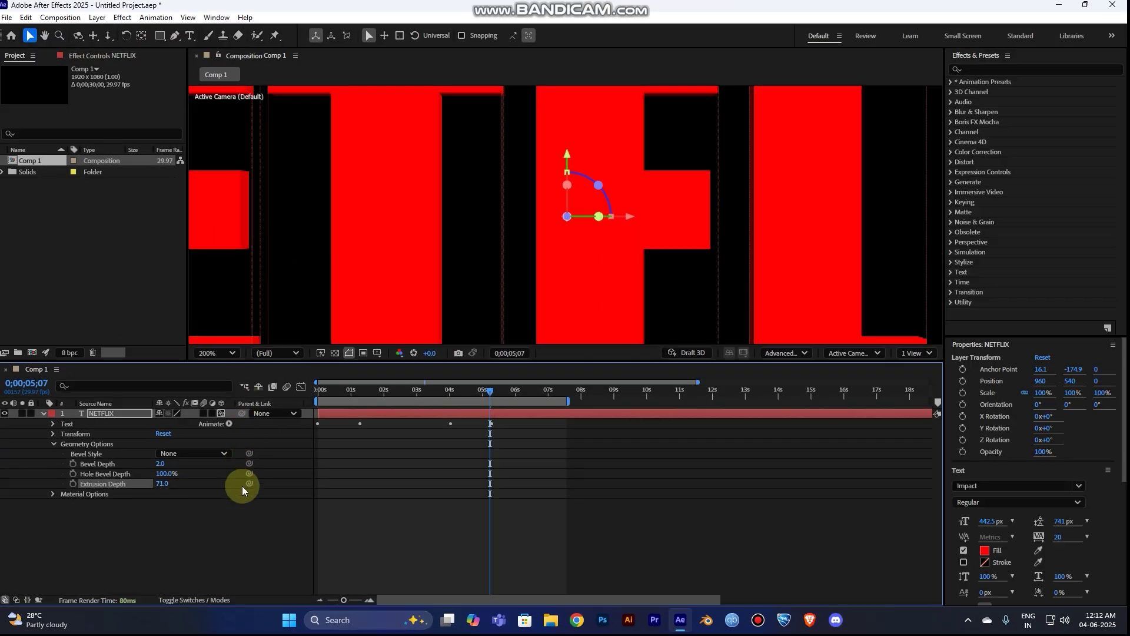
left_click_drag(164, 483, 186, 483)
Step: Make the NETFLIX fill white (FFFFFF) and enter an extrusion depth of 100
left_click(985, 550)
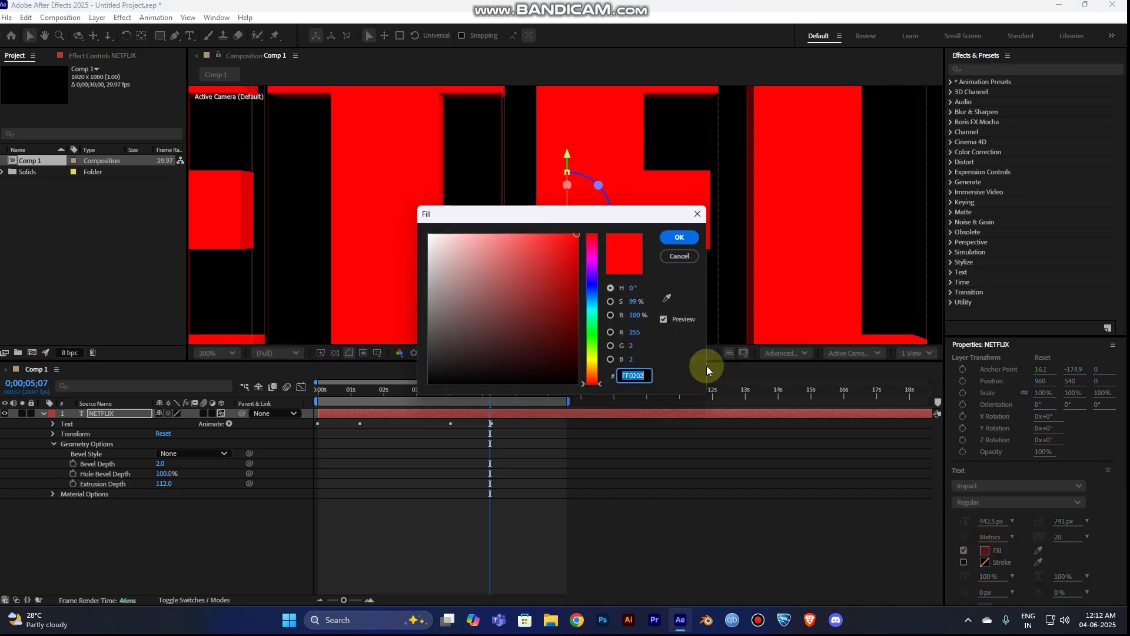
left_click_drag(462, 253, 520, 233)
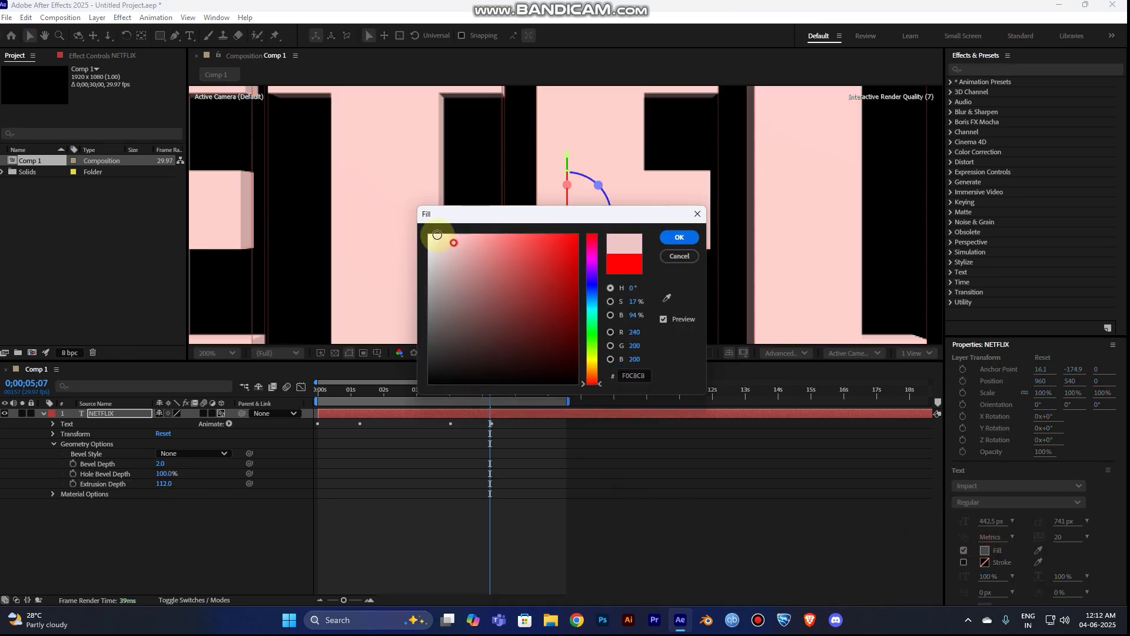
left_click(680, 237)
left_click(165, 483)
type("100")
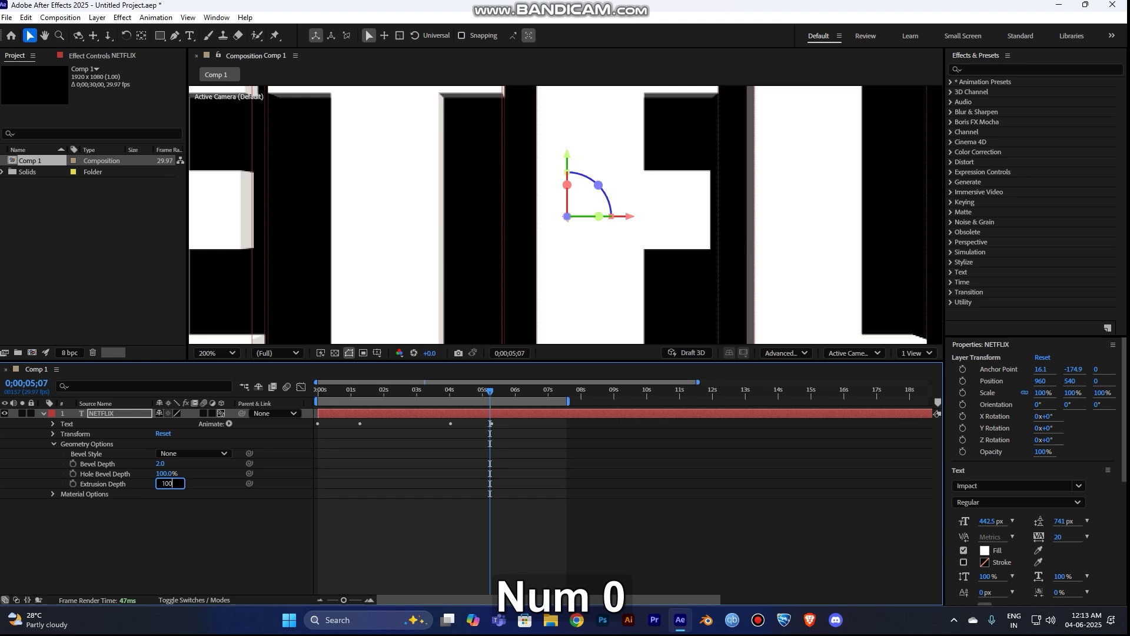
key("Return")
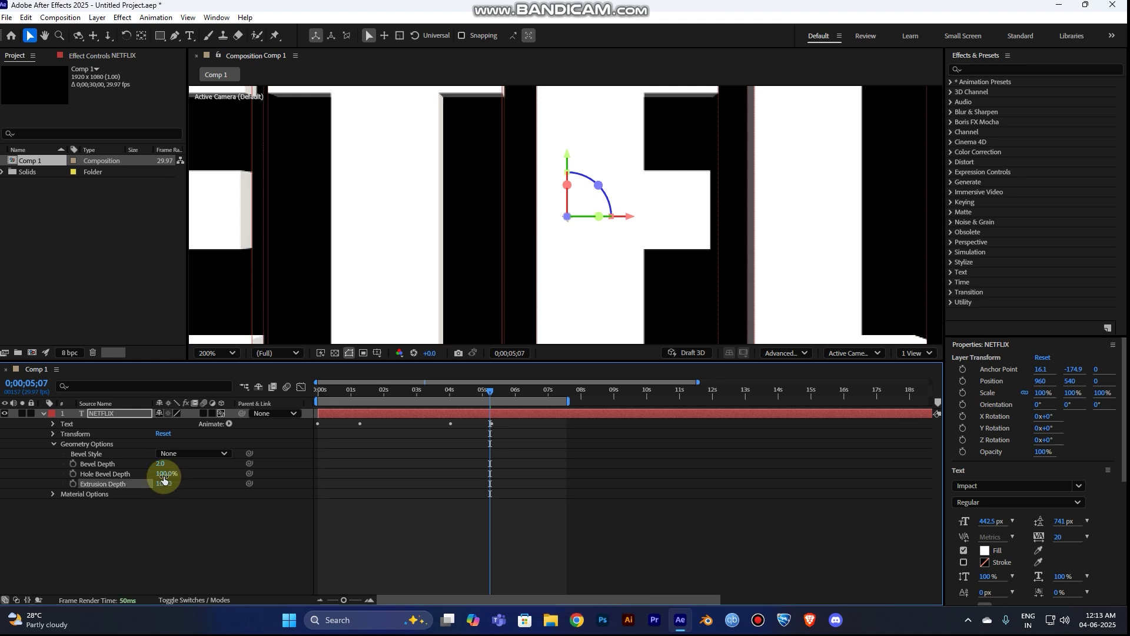
left_click(183, 455)
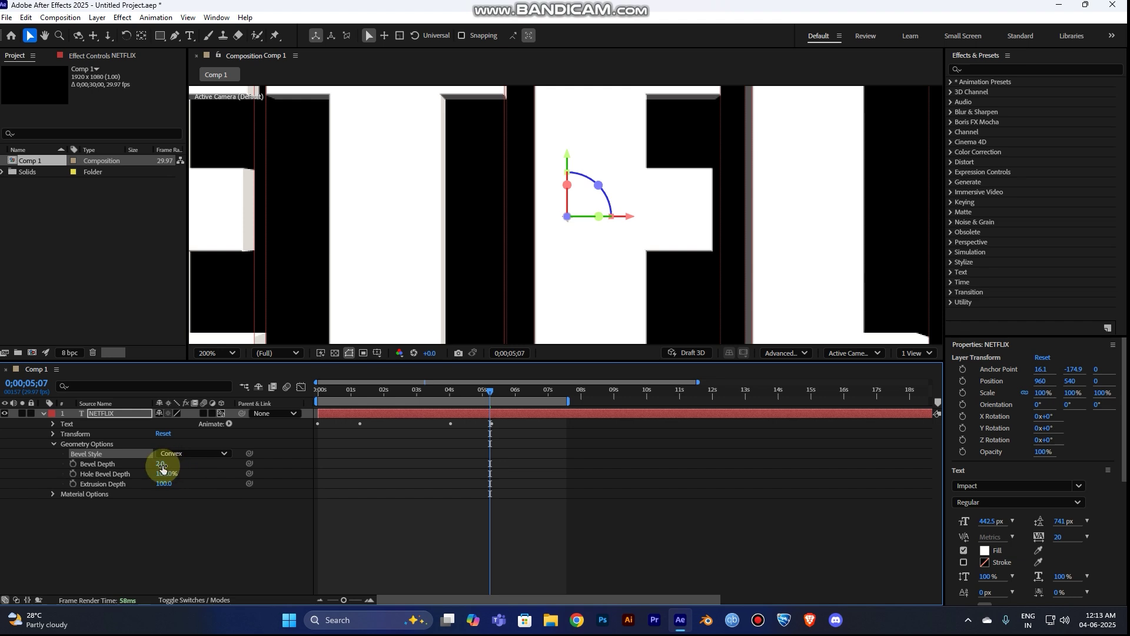
type("4")
key("Return")
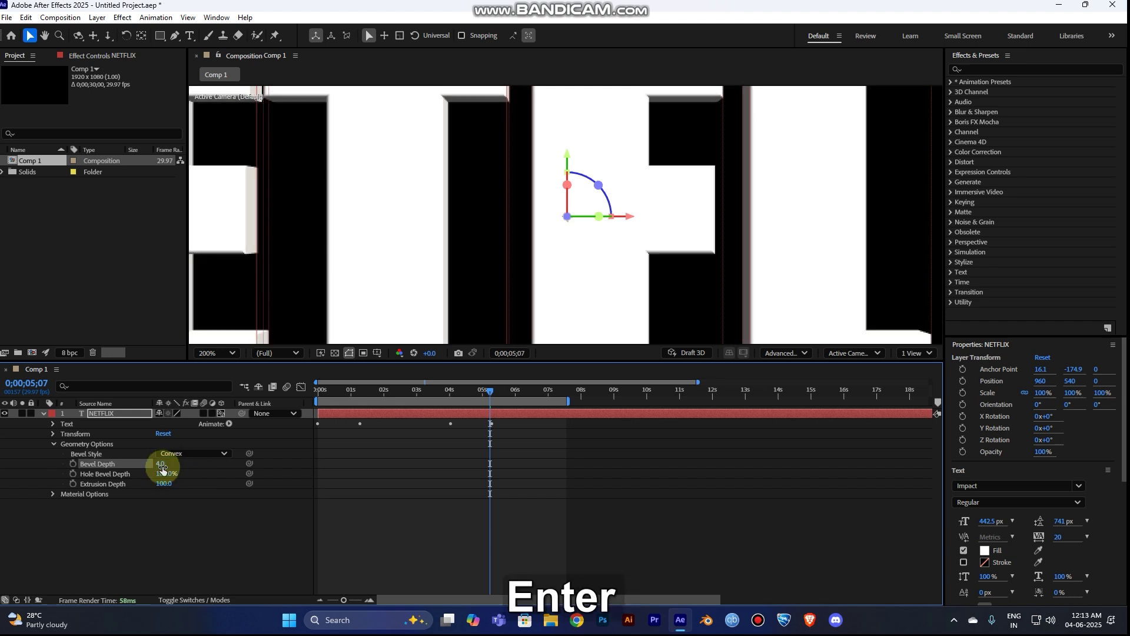
scroll(310, 264, "down", 1)
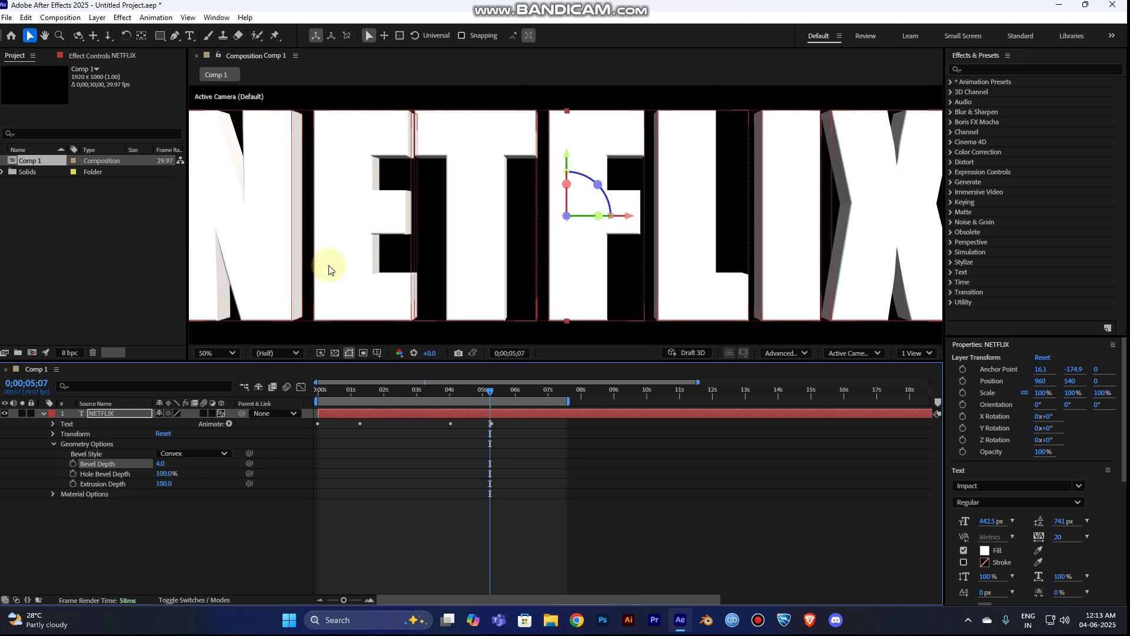
scroll(327, 265, "down", 2)
scroll(358, 195, "up", 2)
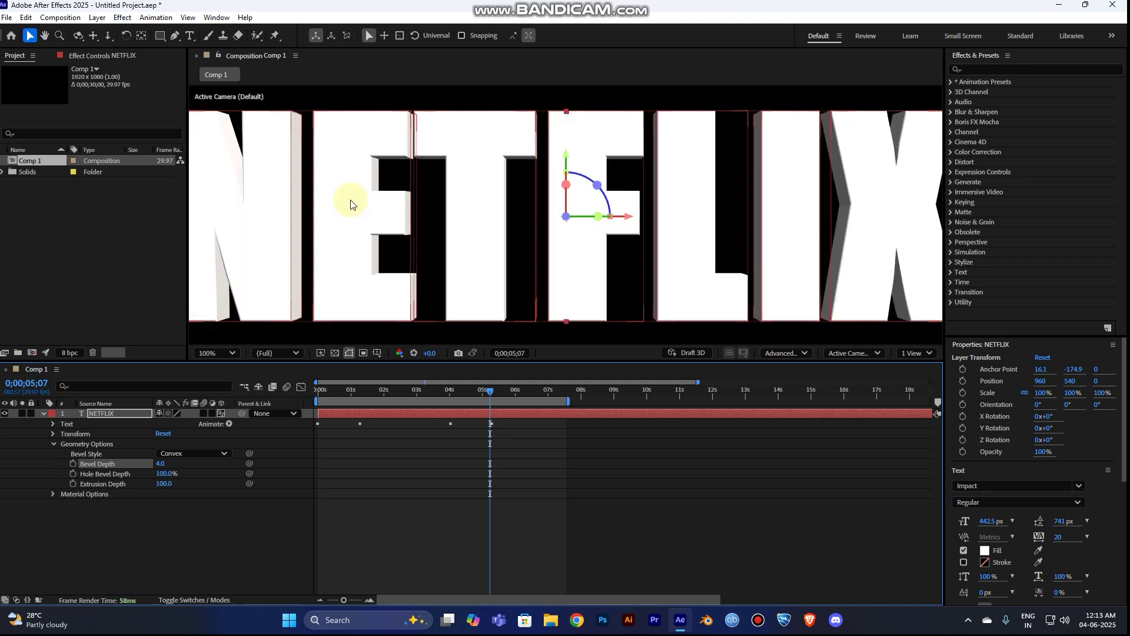
left_click(172, 453)
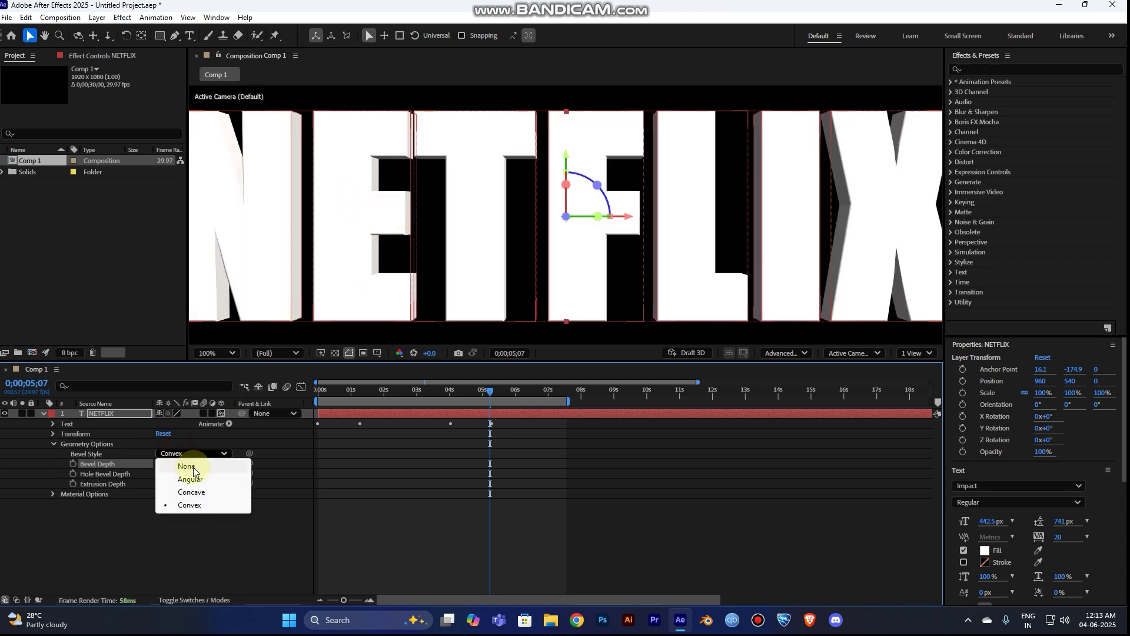
left_click(194, 467)
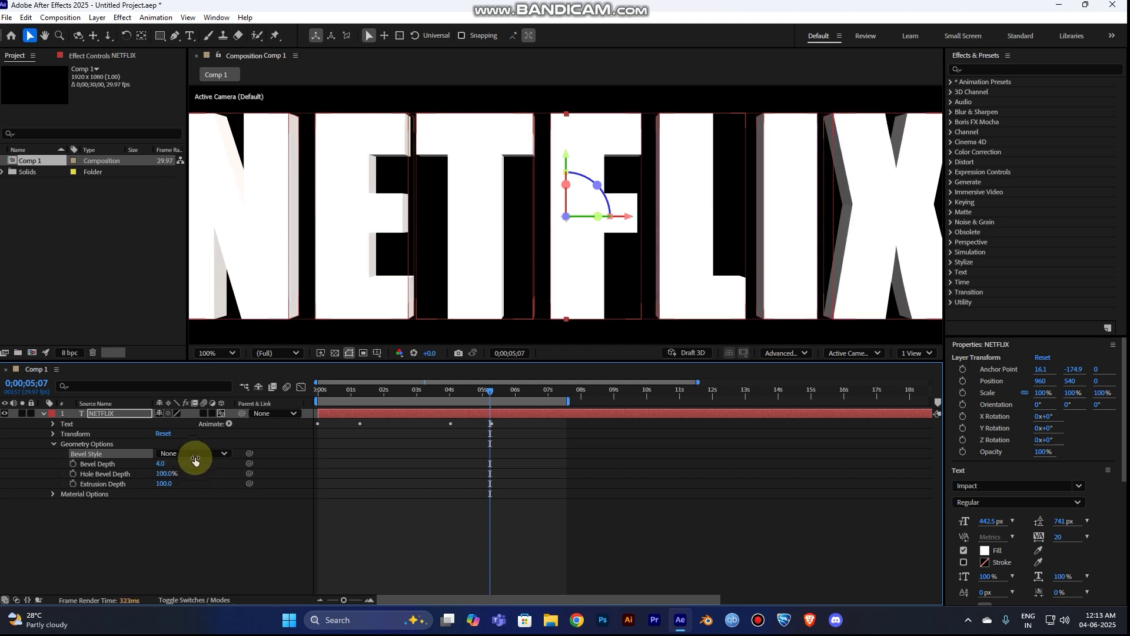
left_click(193, 453)
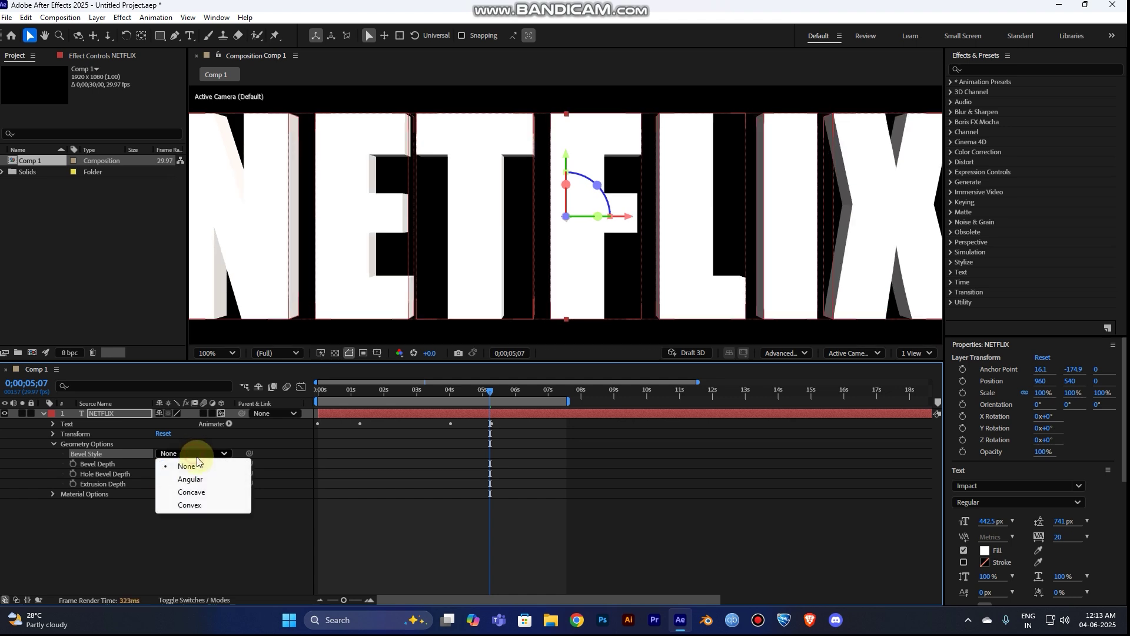
left_click(202, 505)
scroll(405, 250, "down", 2)
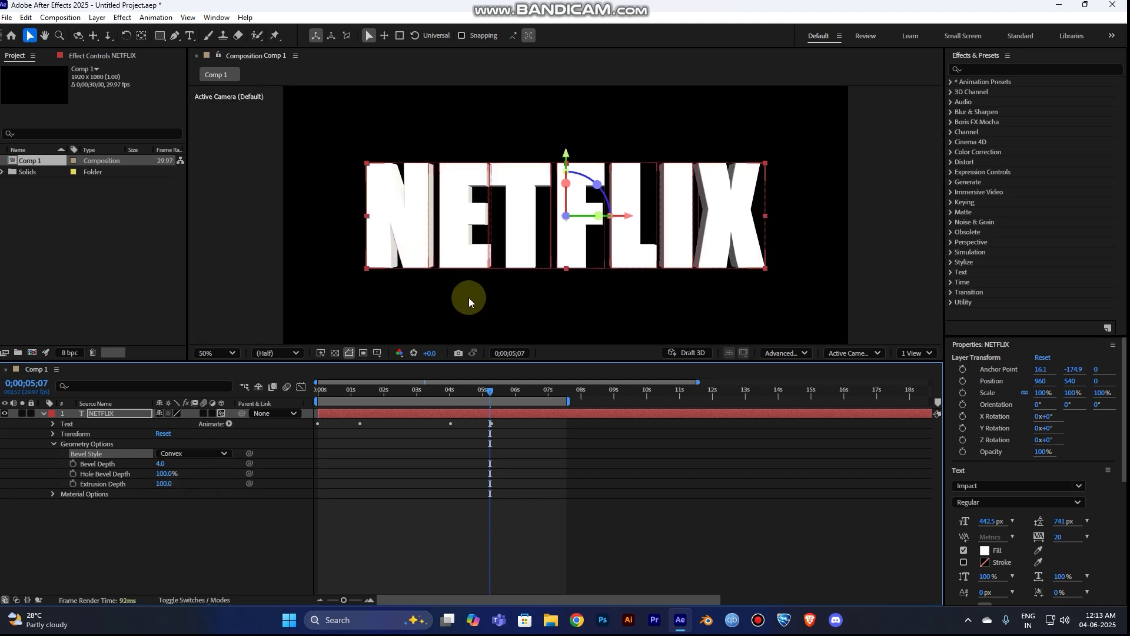
key("Home")
key("space")
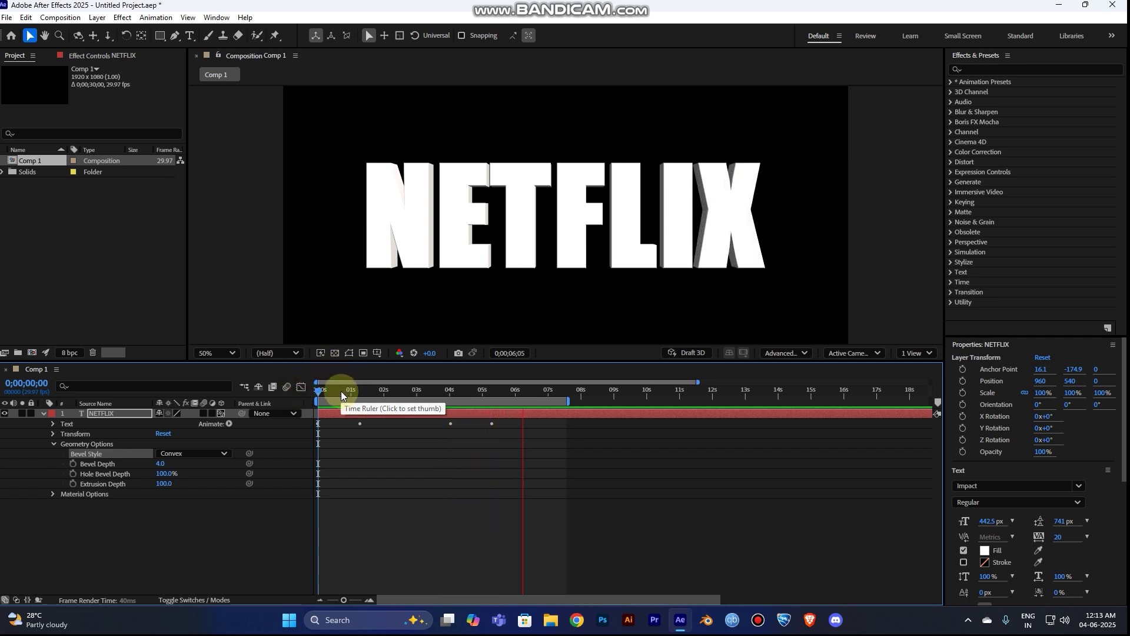
key("space")
key("space")
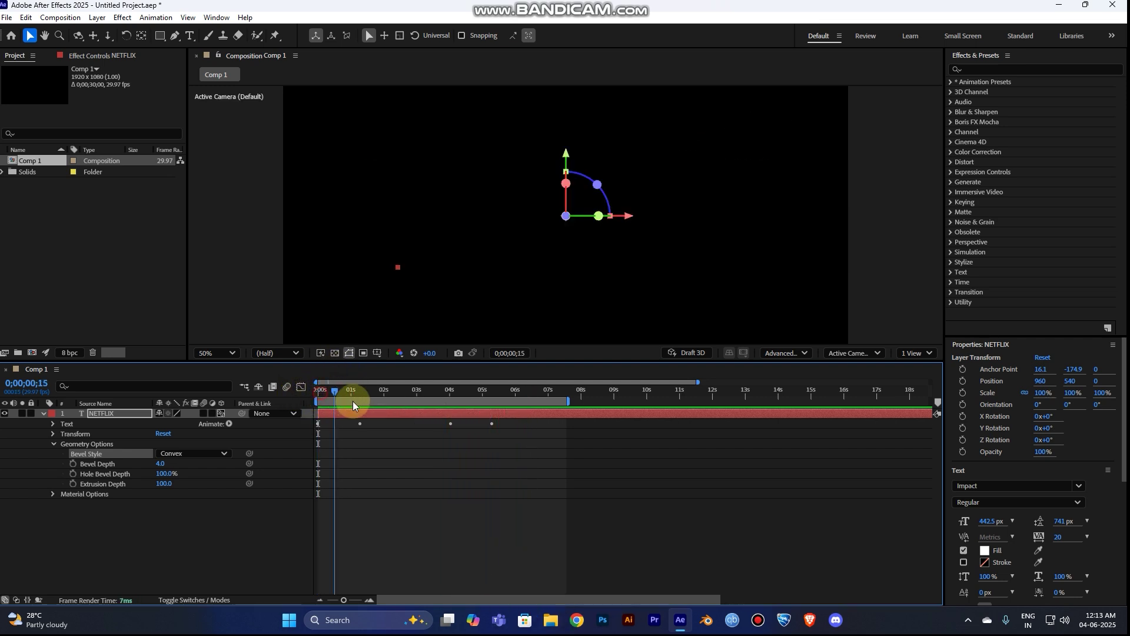
Step: Pick a bright red fill for the NETFLIX text and preview from about one second
left_click(985, 551)
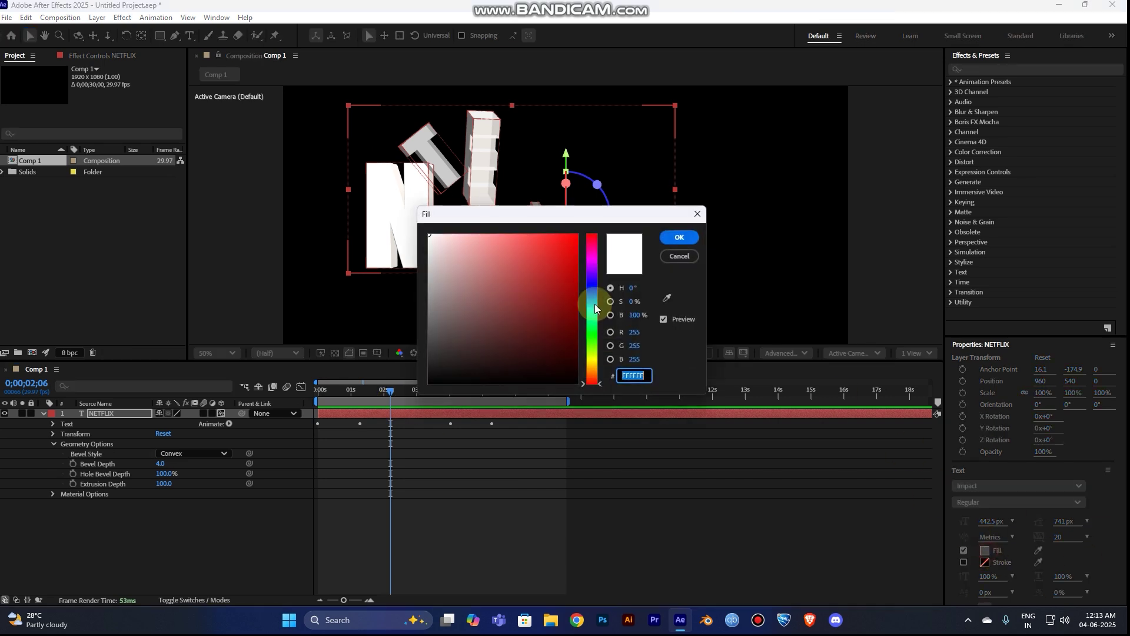
left_click(575, 277)
left_click_drag(591, 314, 604, 339)
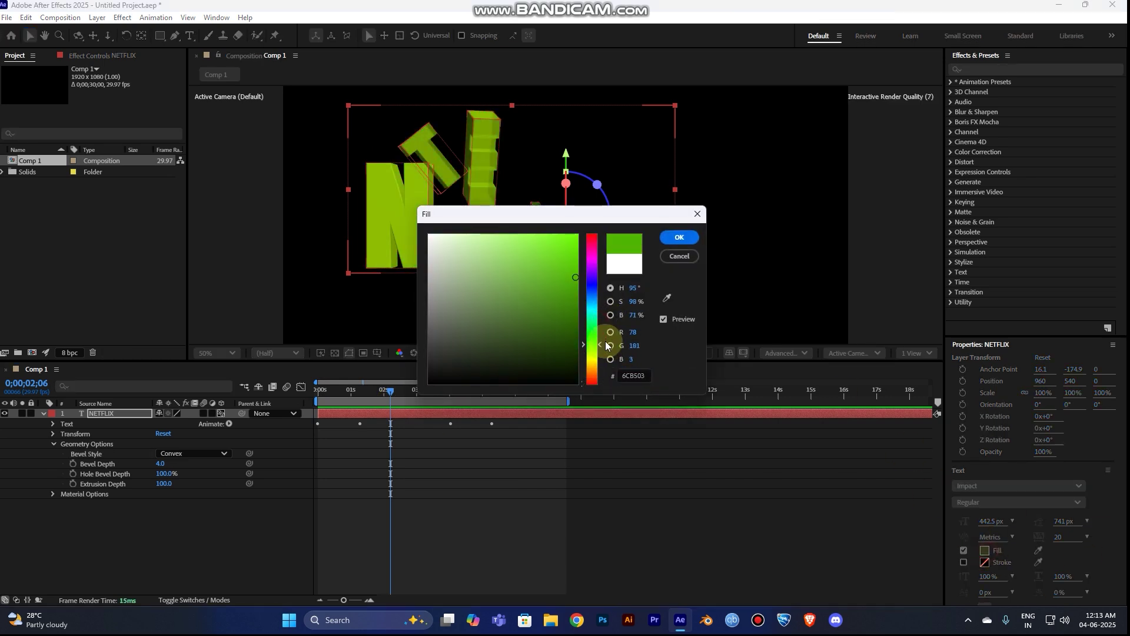
left_click_drag(563, 260, 571, 237)
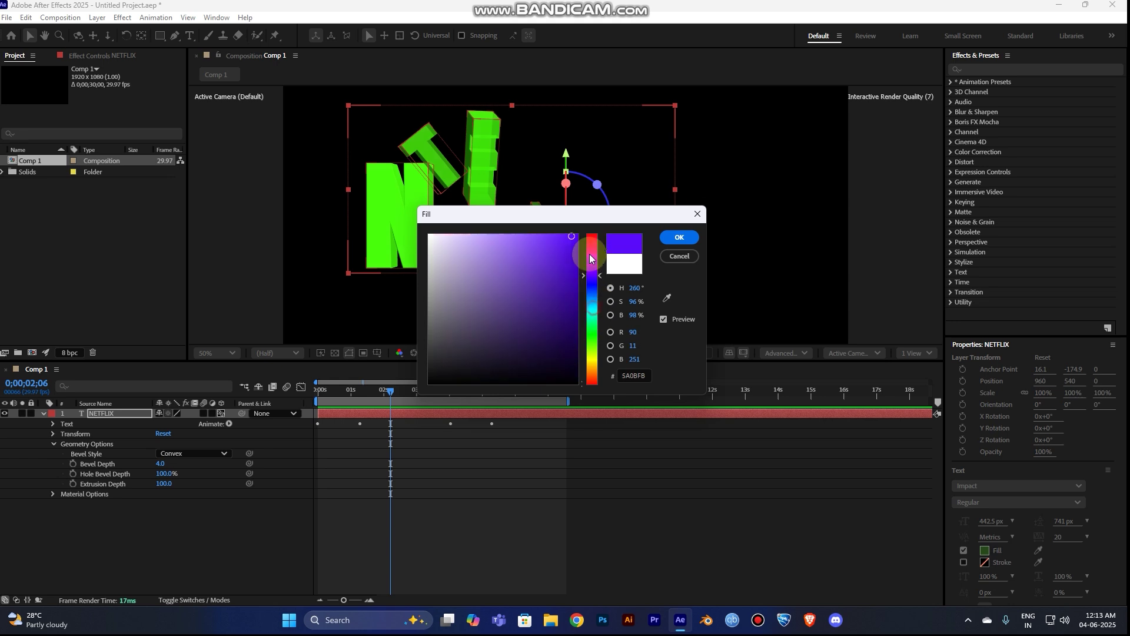
mouse_move(594, 312)
left_mouse_down()
mouse_move(593, 240)
mouse_move(578, 235)
mouse_move(597, 241)
left_mouse_up()
left_click(575, 236)
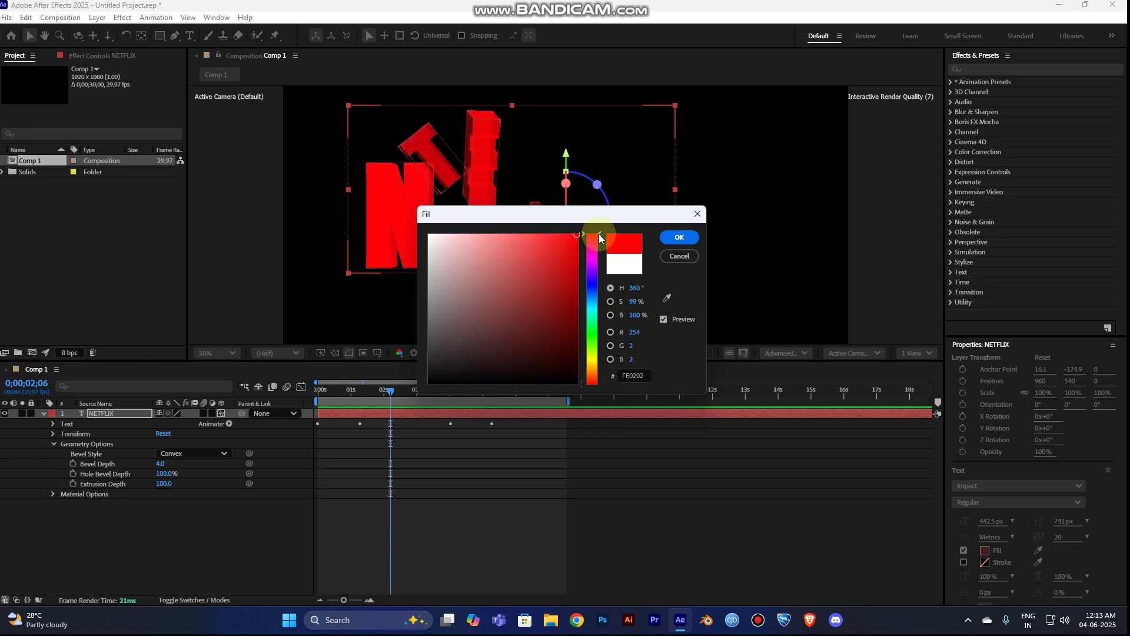
left_click(677, 237)
left_click_drag(388, 391, 362, 390)
key("space")
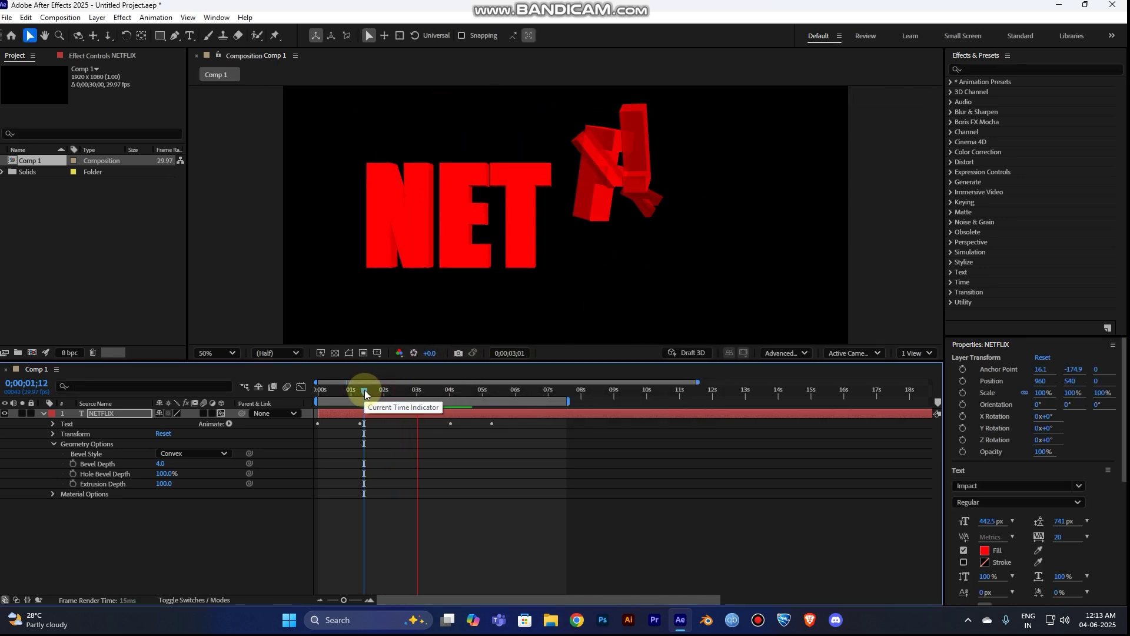
Step: Set Specular Shininess to 30% on the fully assembled NETFLIX frame
key("space")
left_click_drag(451, 391, 489, 391)
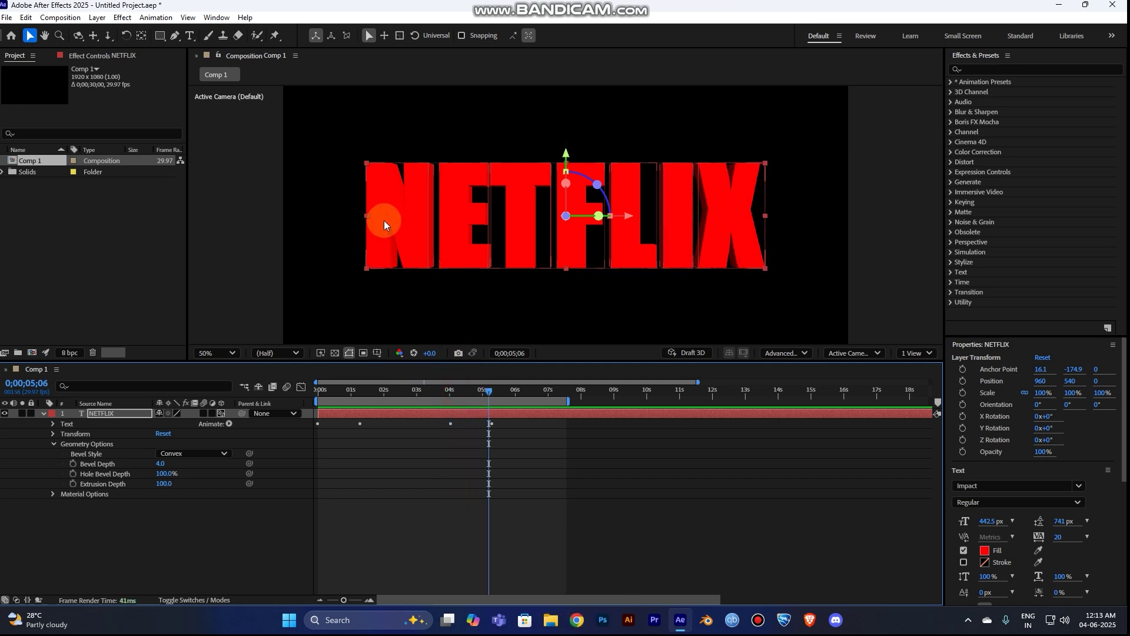
left_click(51, 495)
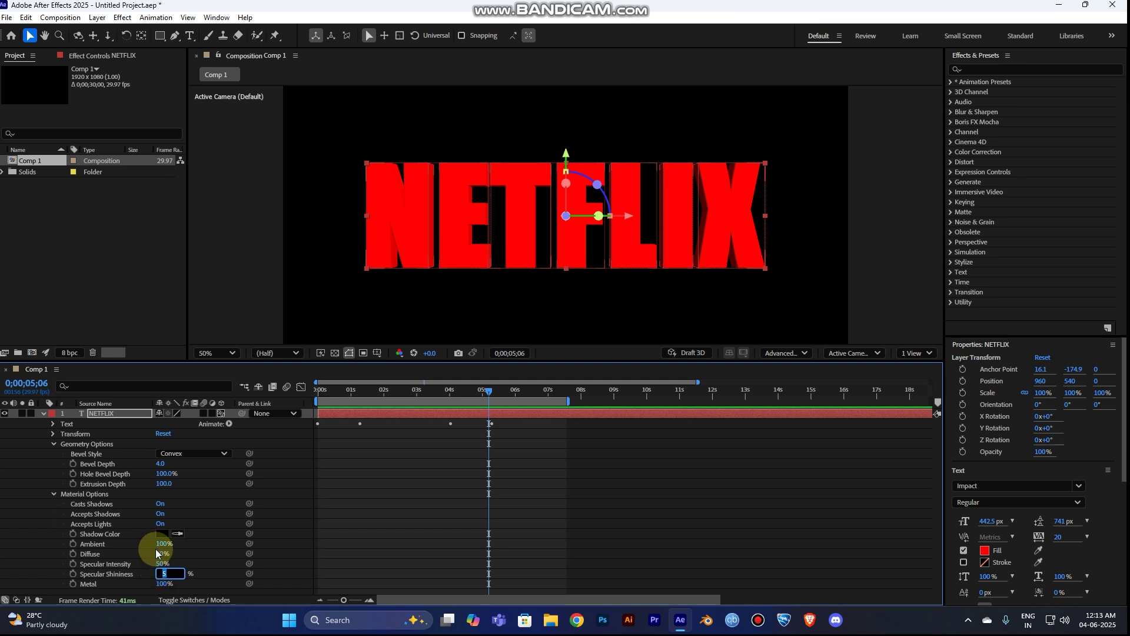
type("30")
key("Return")
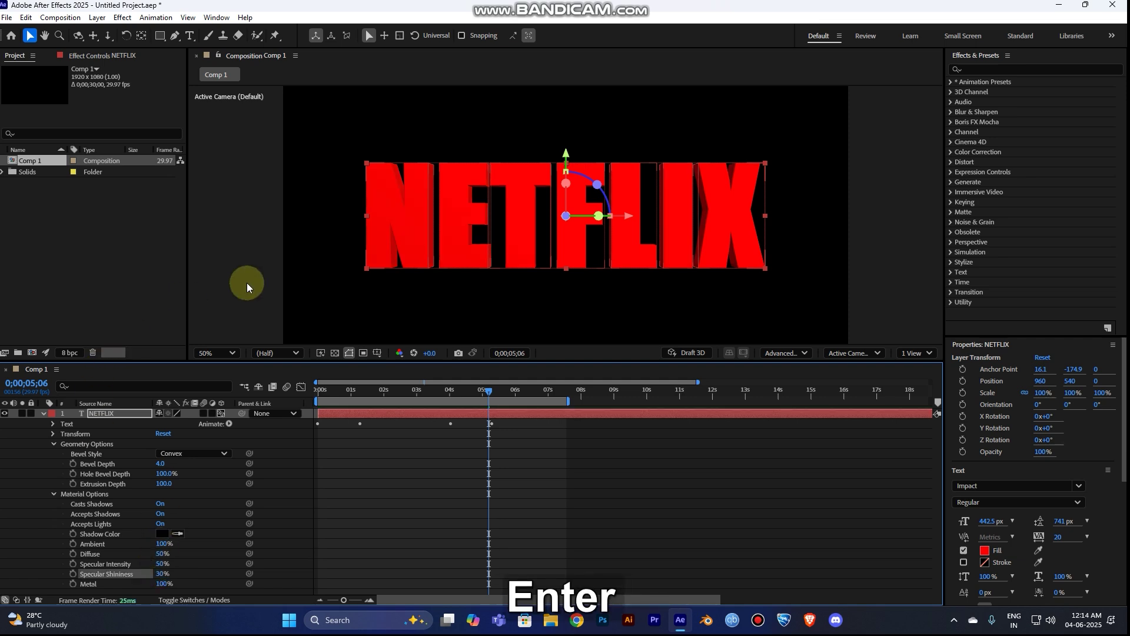
Step: Zoom in and toggle undo/redo to compare the 30% shininess with the original
key("slash")
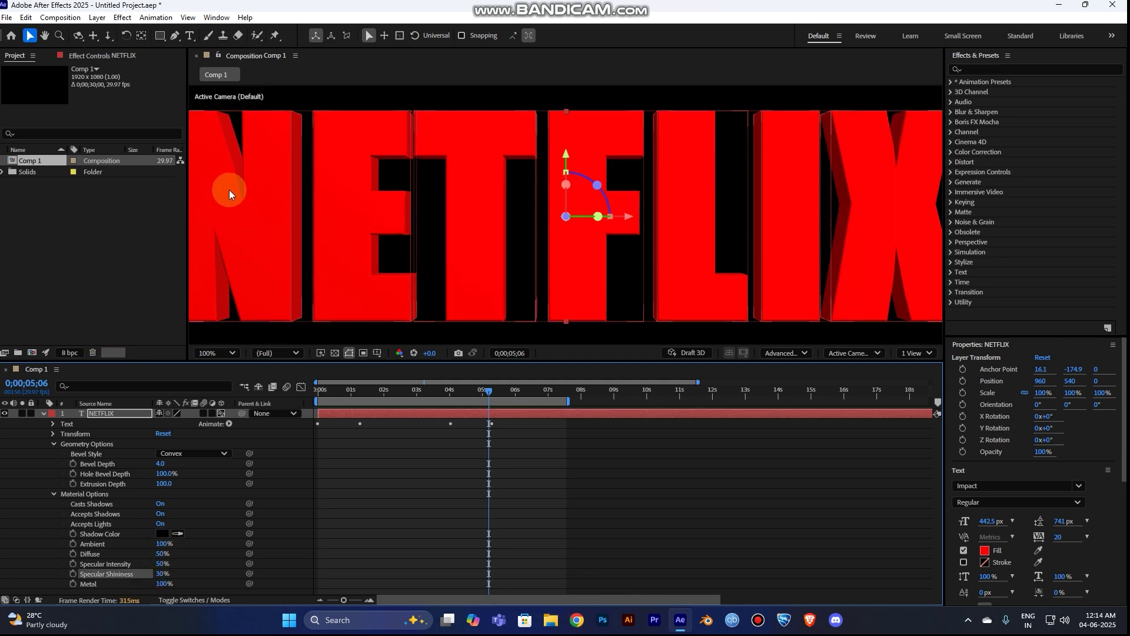
key("ctrl+z")
key("ctrl+shift+z")
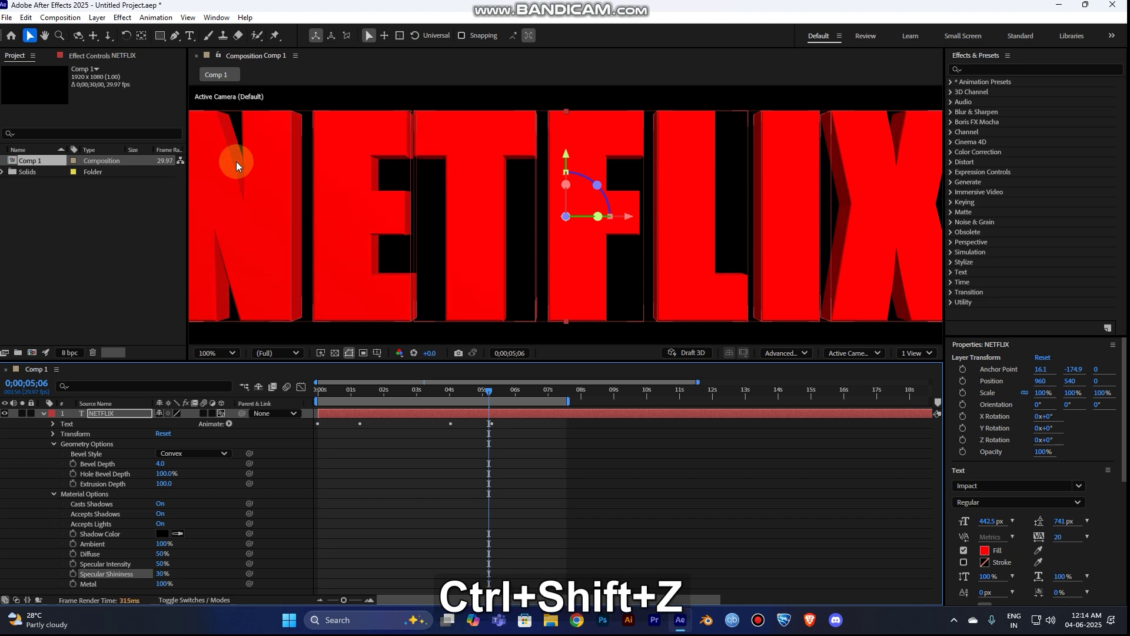
key("ctrl+z")
key("ctrl+shift+z")
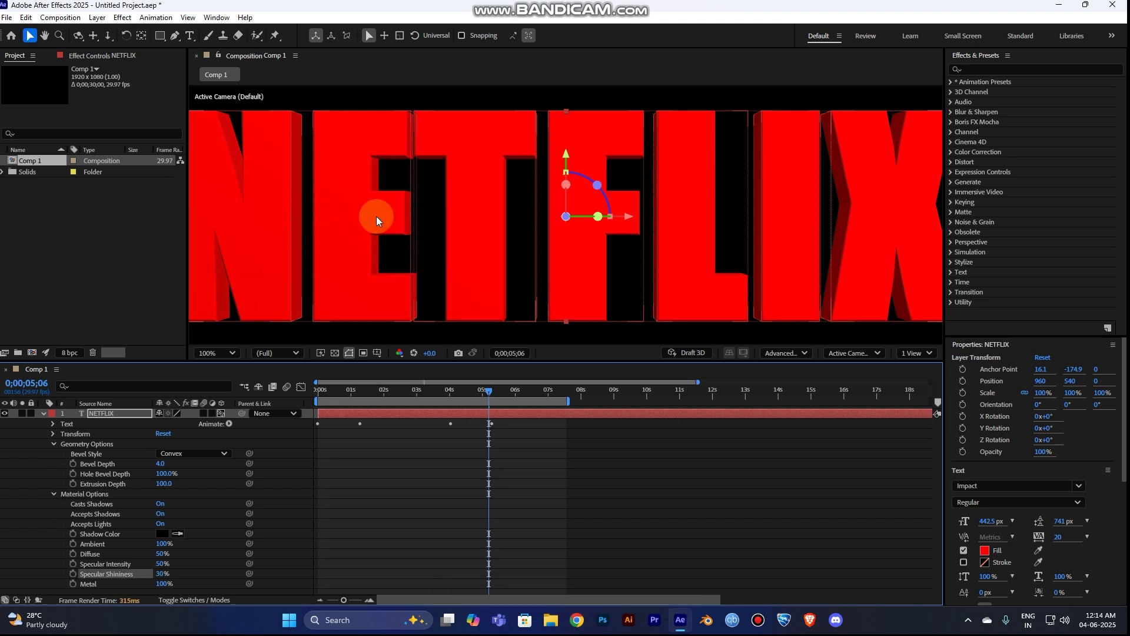
key("comma")
key("comma")
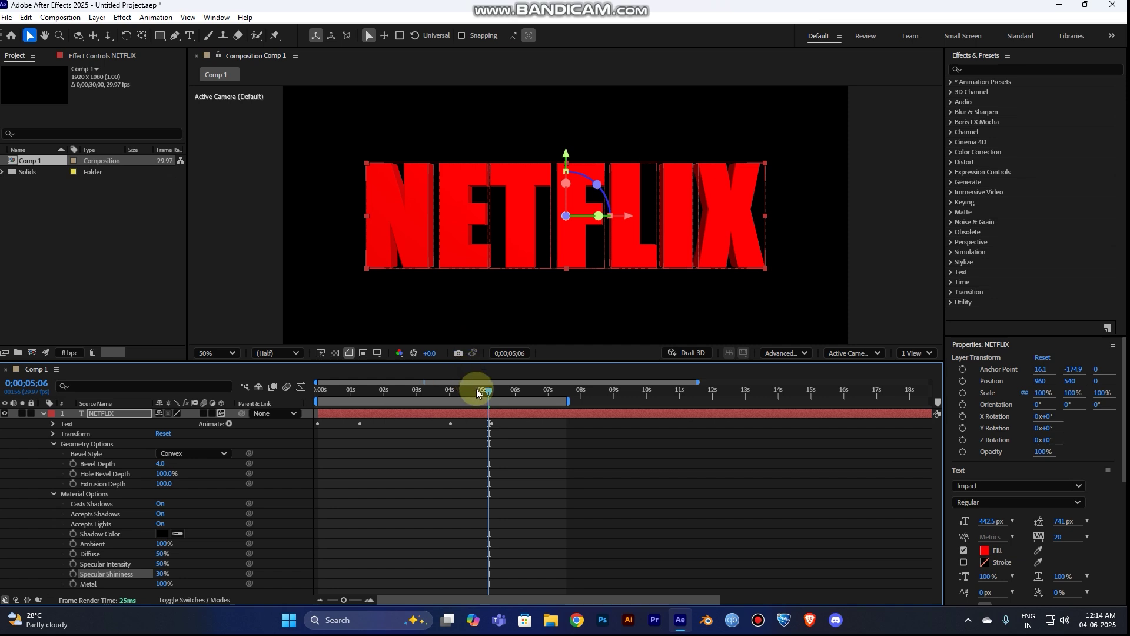
Step: Replay the fly-in from about one second, then collapse the layer properties
left_click_drag(475, 389, 361, 396)
key("space")
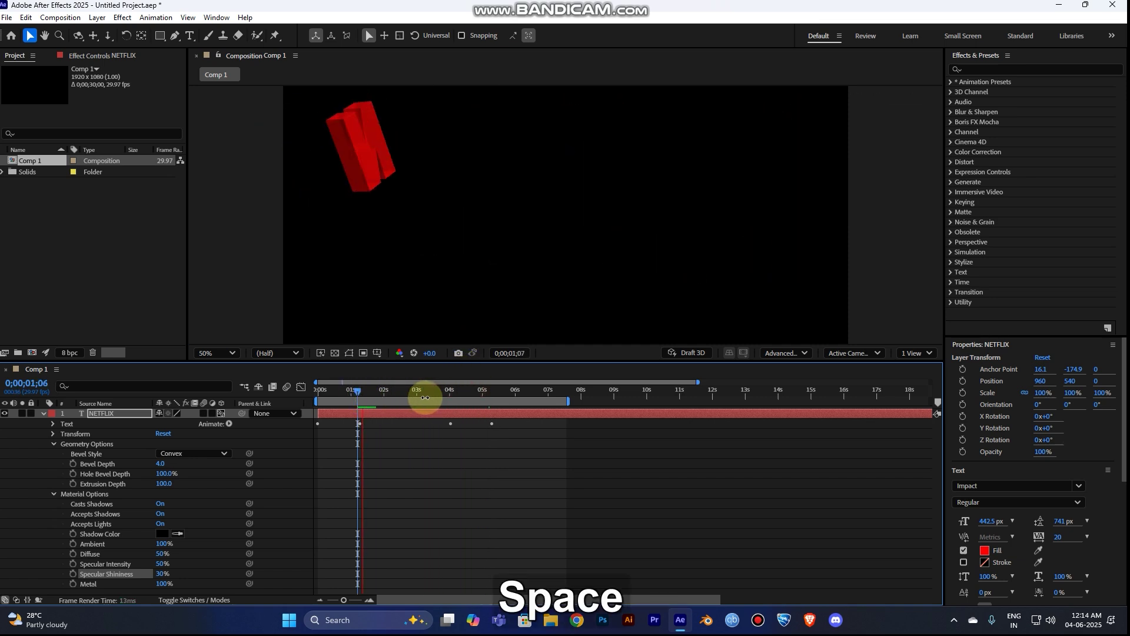
key("space")
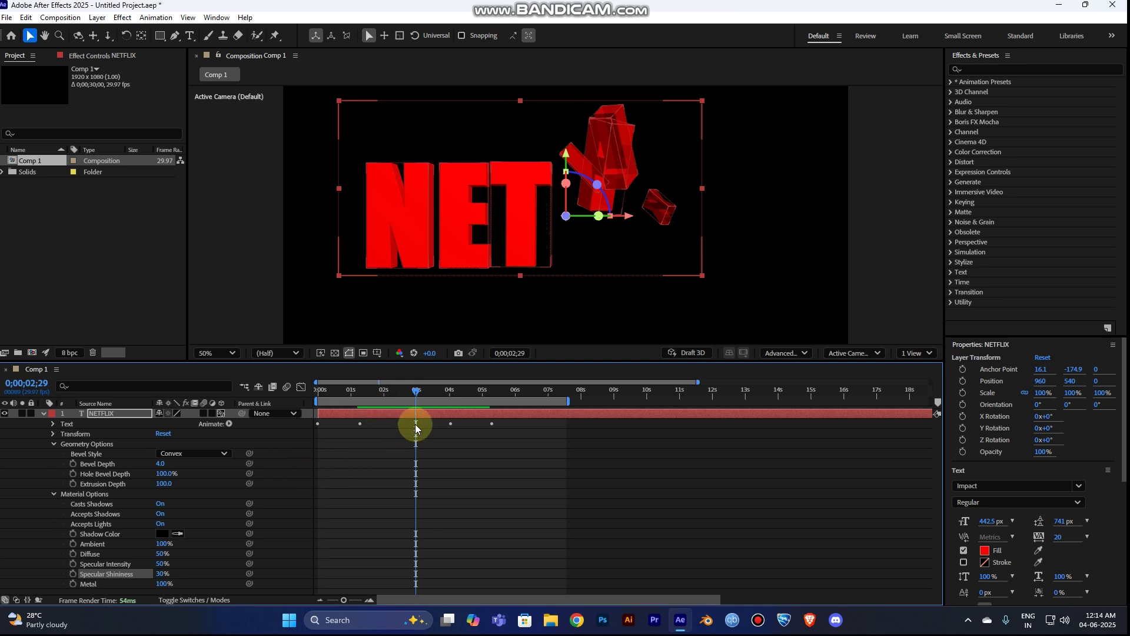
key("space")
key("space")
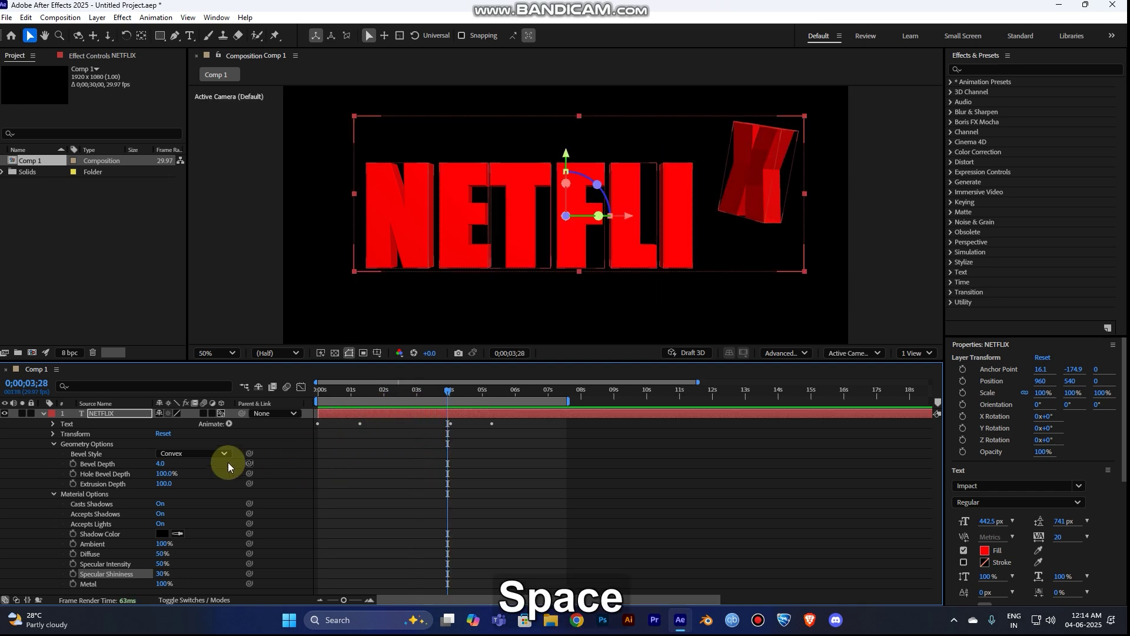
left_click(44, 414)
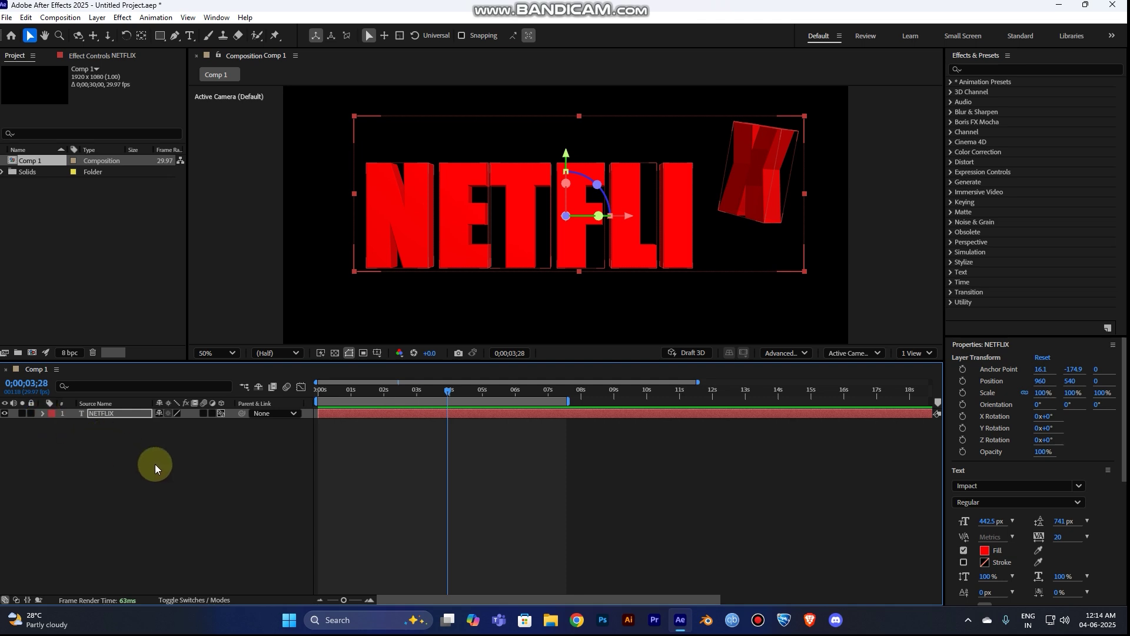
Step: Fit the comp in the viewer and add a Two-Node 50mm Camera 1 layer
left_click(232, 354)
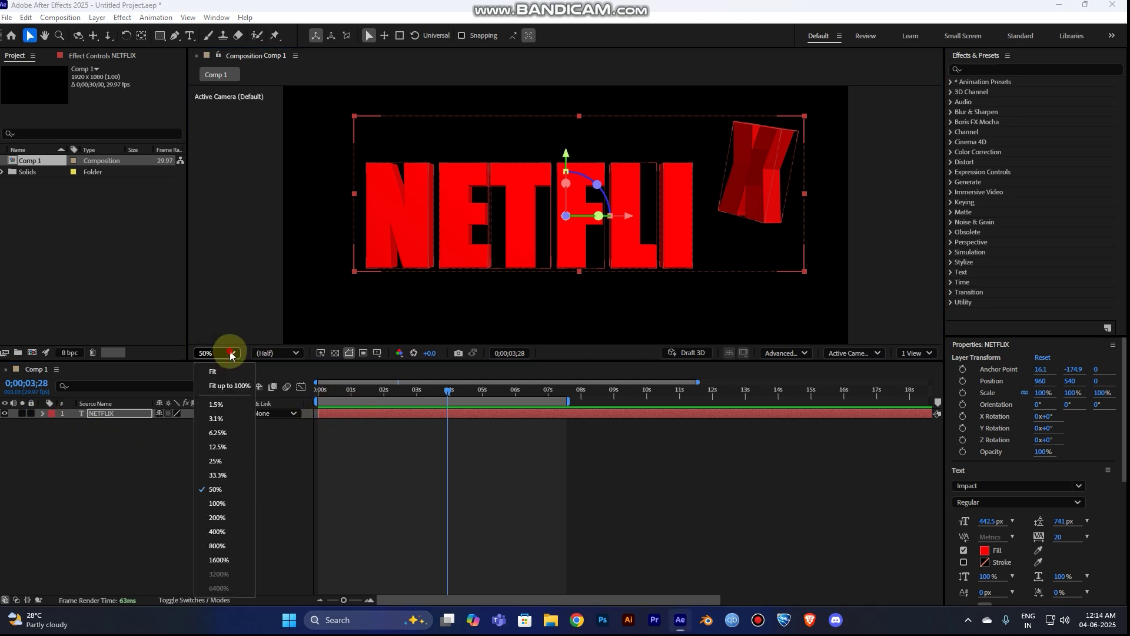
left_click(227, 384)
right_click(204, 464)
mouse_move(265, 319)
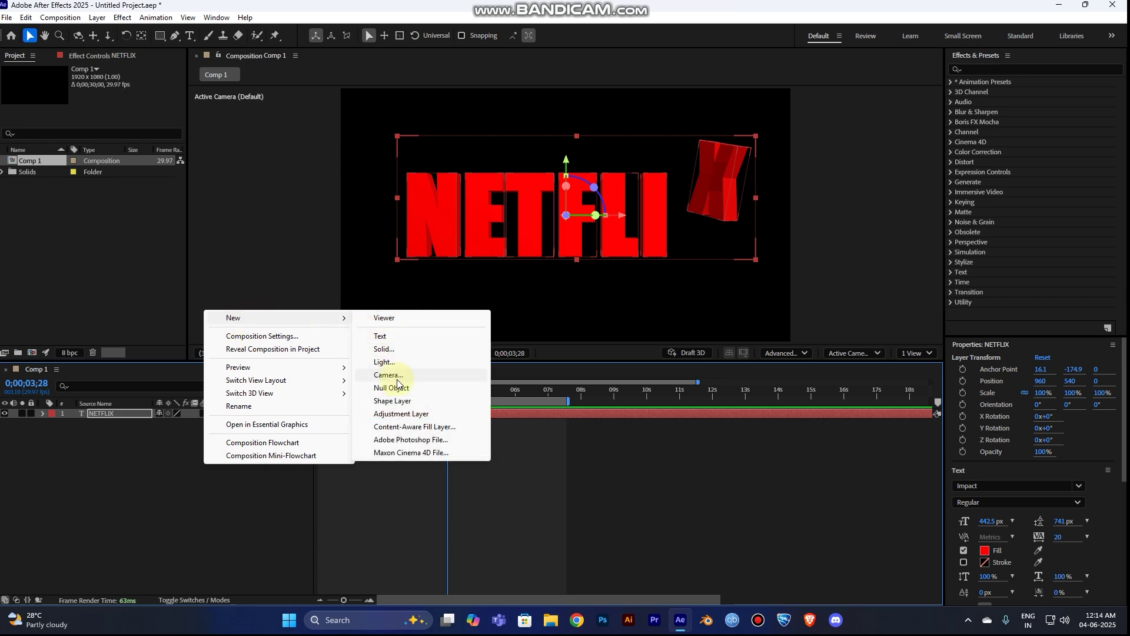
left_click(395, 378)
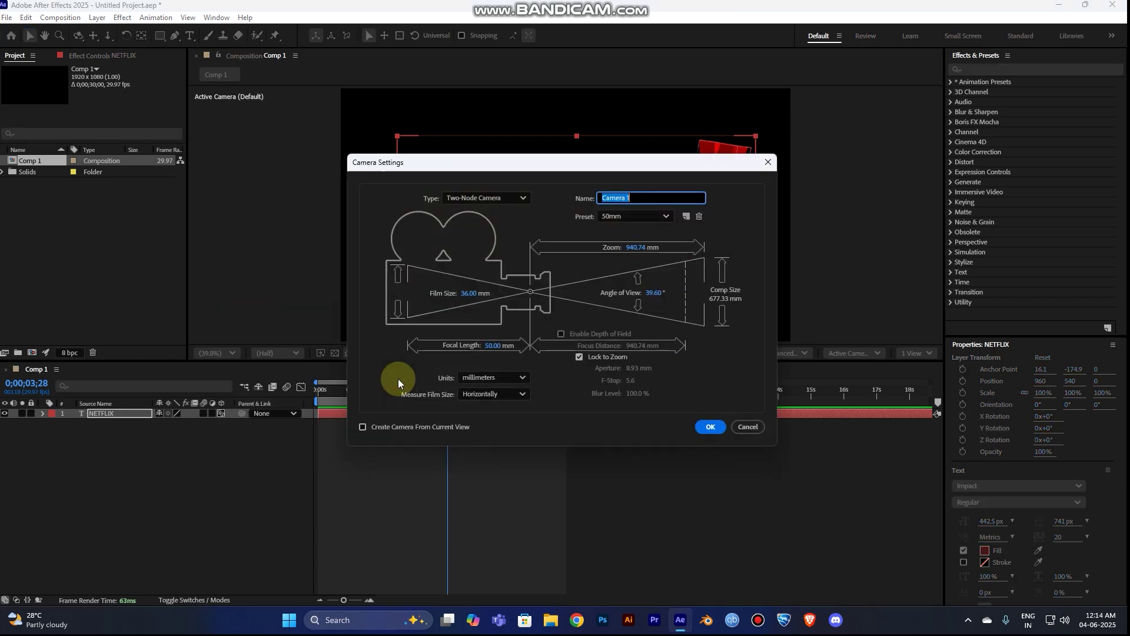
left_click(710, 424)
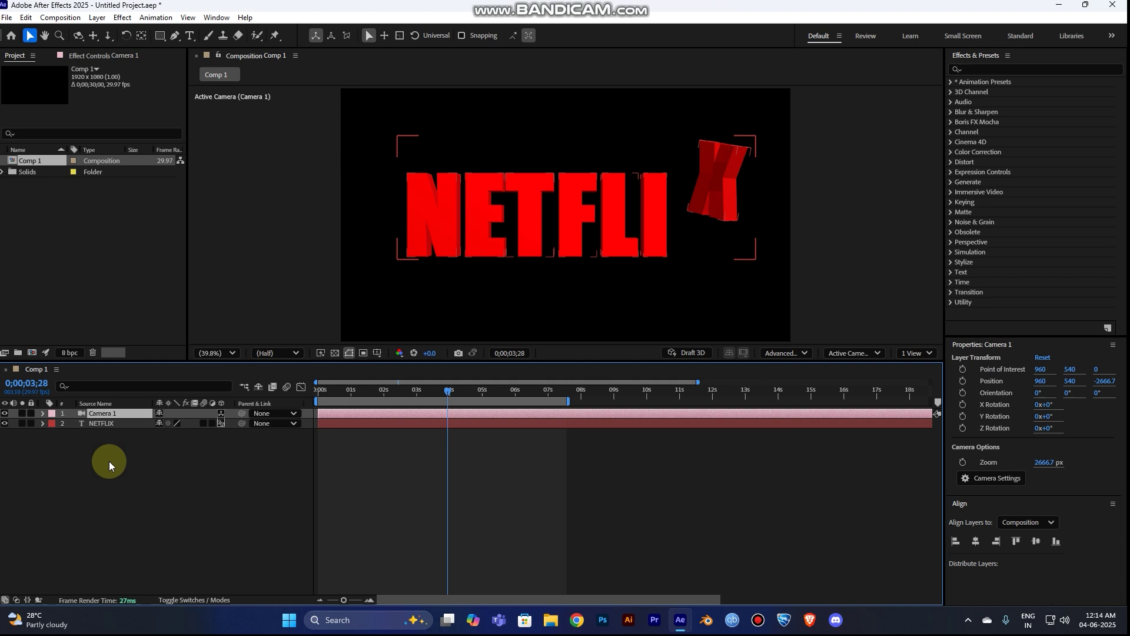
Step: Add a null object and pick-whip Camera 1 to Null 2 as its parent
right_click(141, 456)
mouse_move(190, 310)
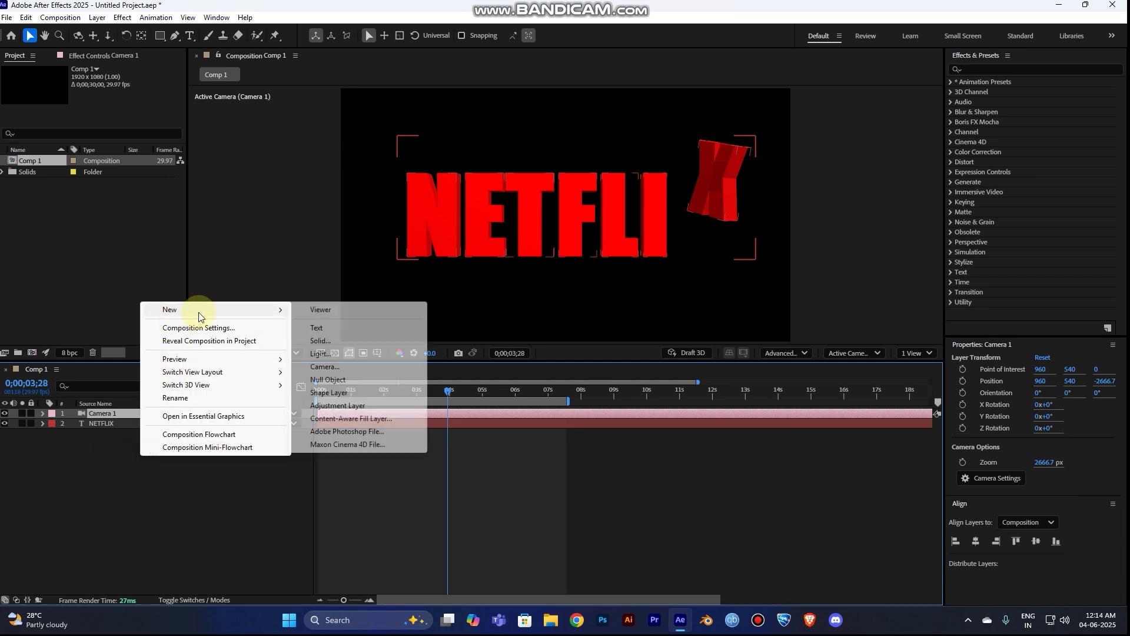
left_click(354, 379)
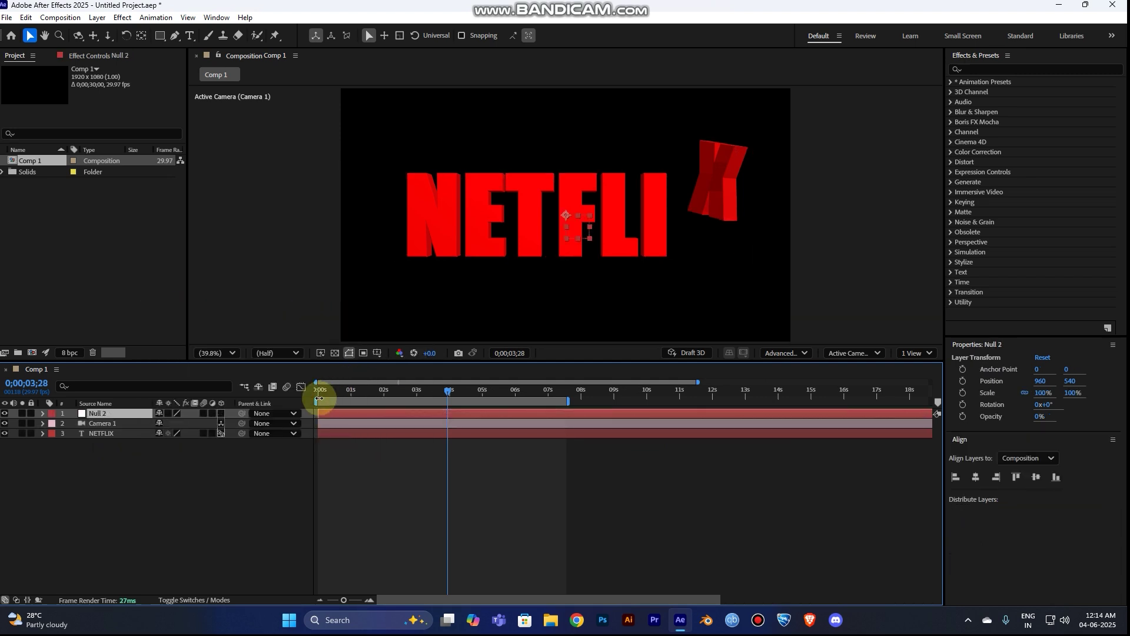
left_click(150, 433)
left_click(154, 420)
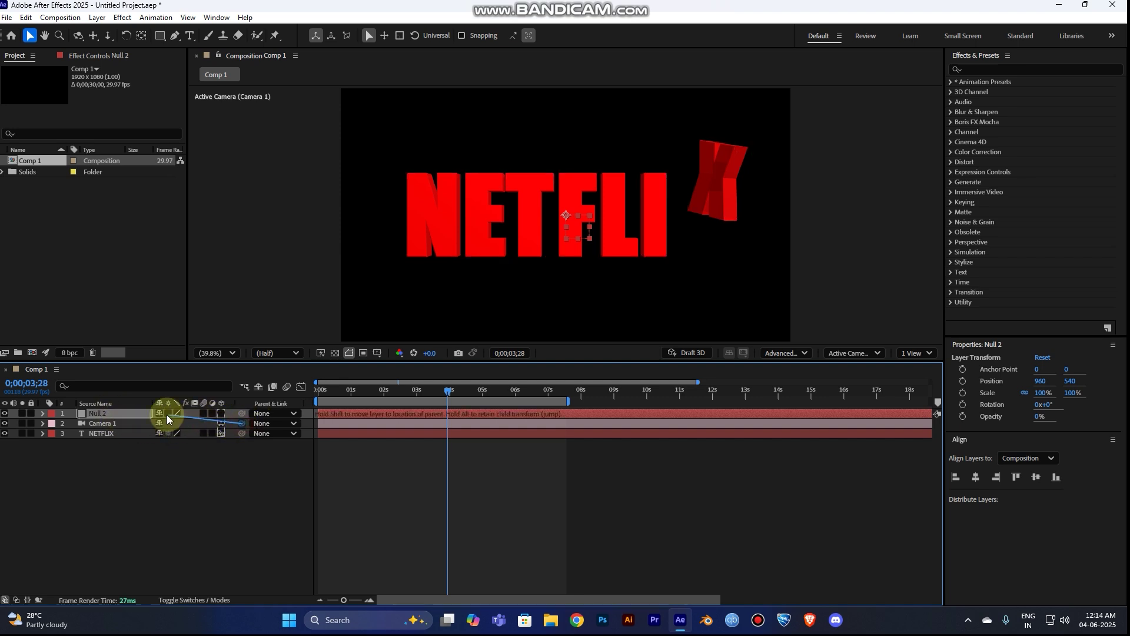
left_click_drag(241, 424, 242, 425)
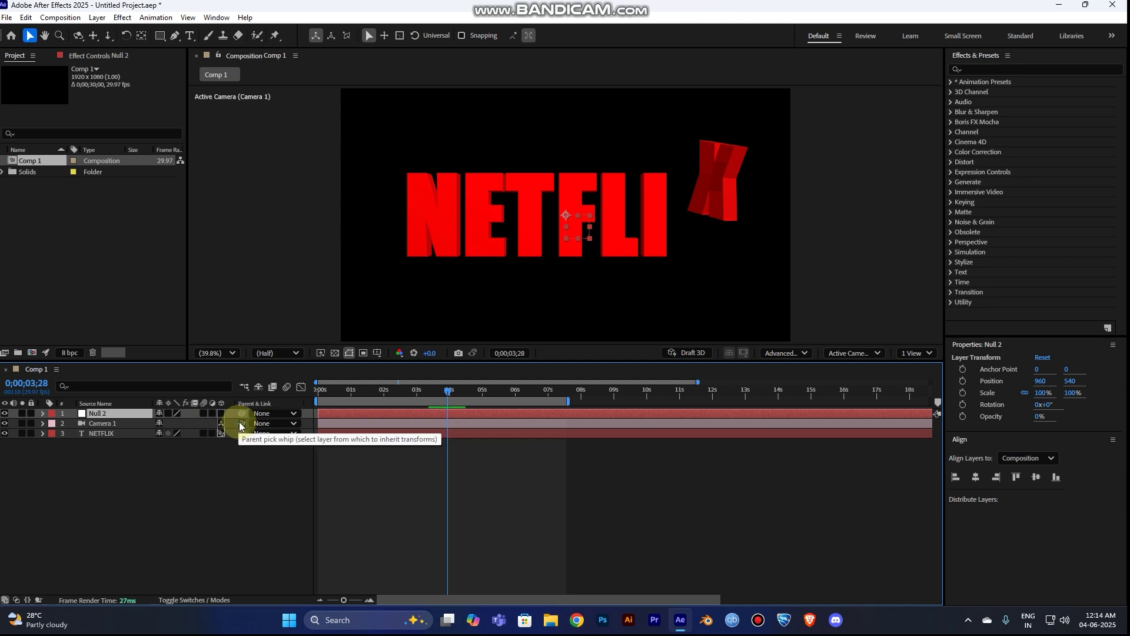
left_click_drag(243, 425, 130, 413)
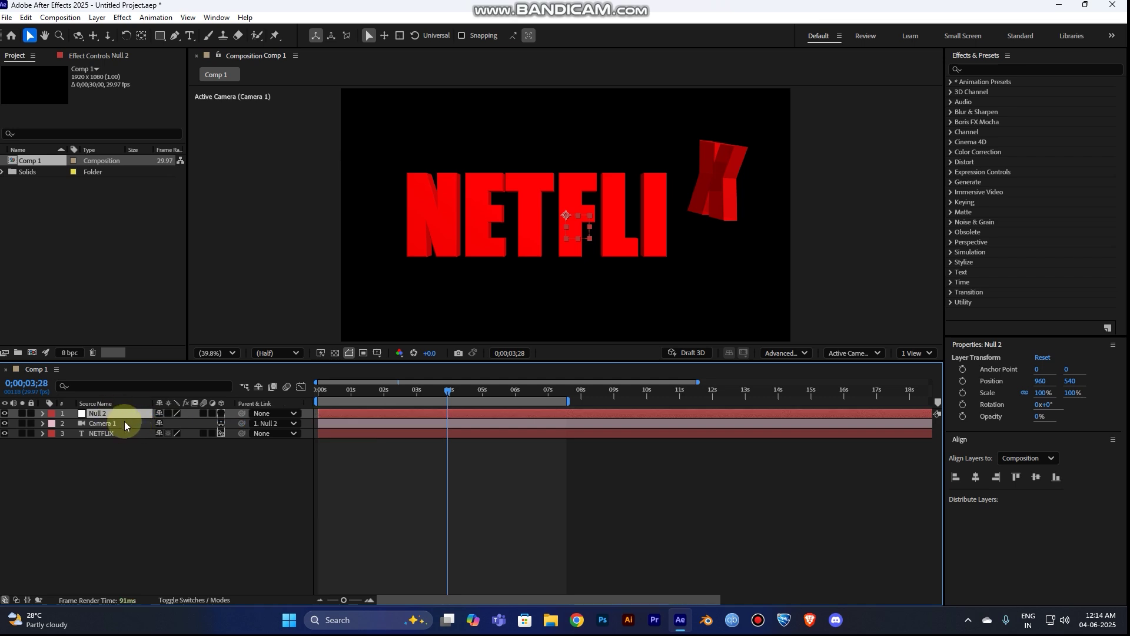
Step: Test Null 2's control by shifting its position, undo it, and enable its 3D switch
left_click(41, 413)
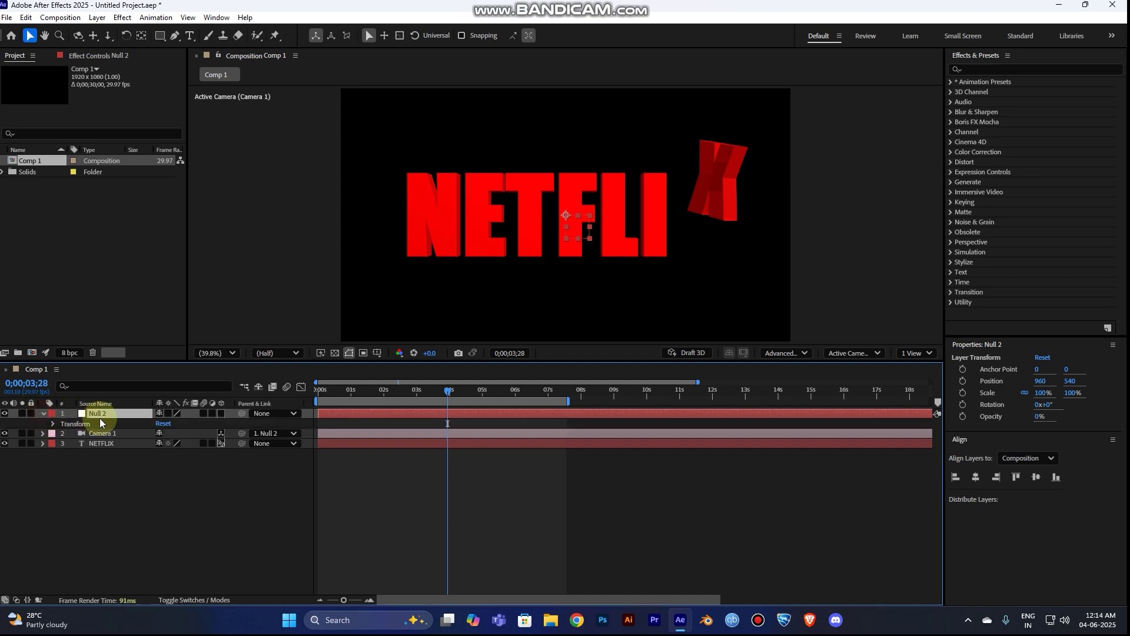
left_click(57, 425)
left_click(53, 424)
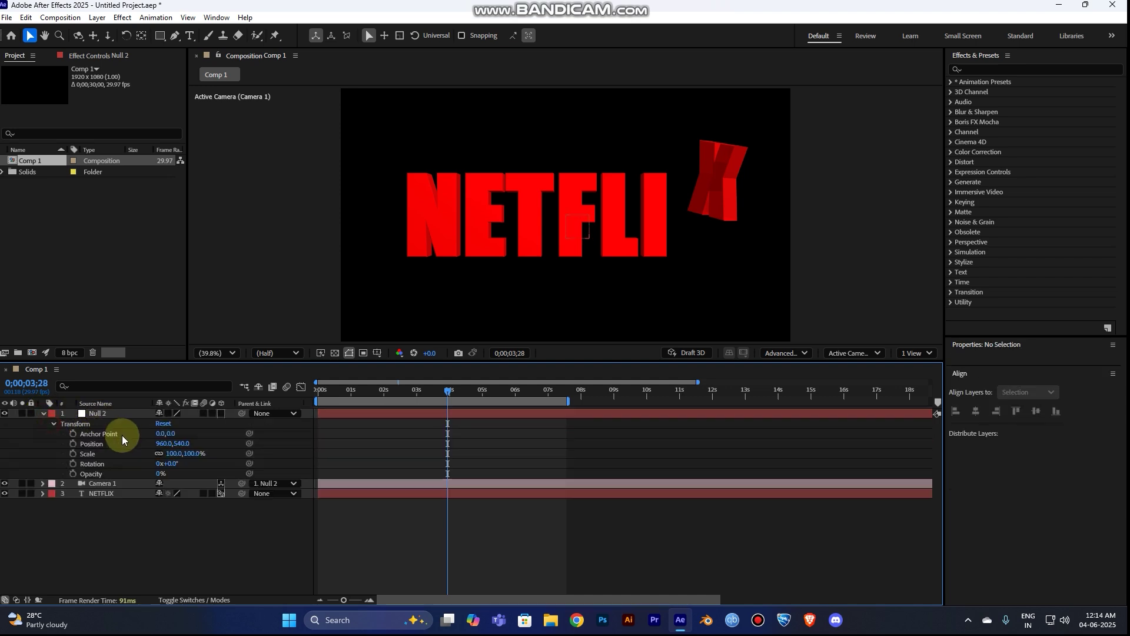
mouse_move(163, 446)
left_mouse_down()
mouse_move(148, 438)
mouse_move(159, 447)
mouse_move(298, 439)
mouse_move(222, 446)
left_mouse_up()
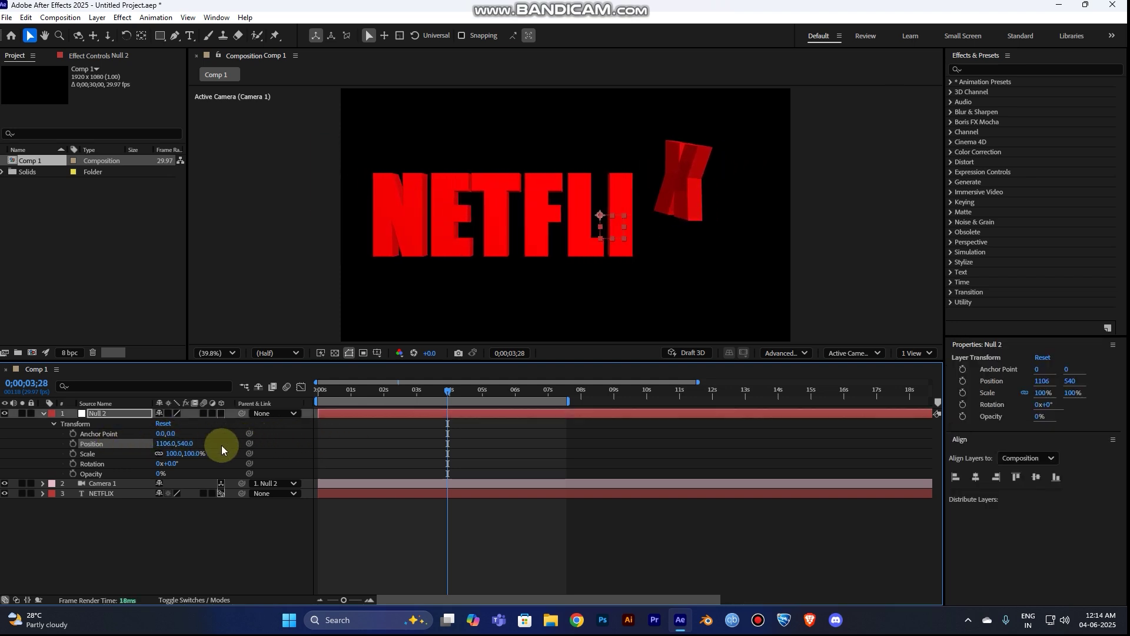
key("ctrl+z")
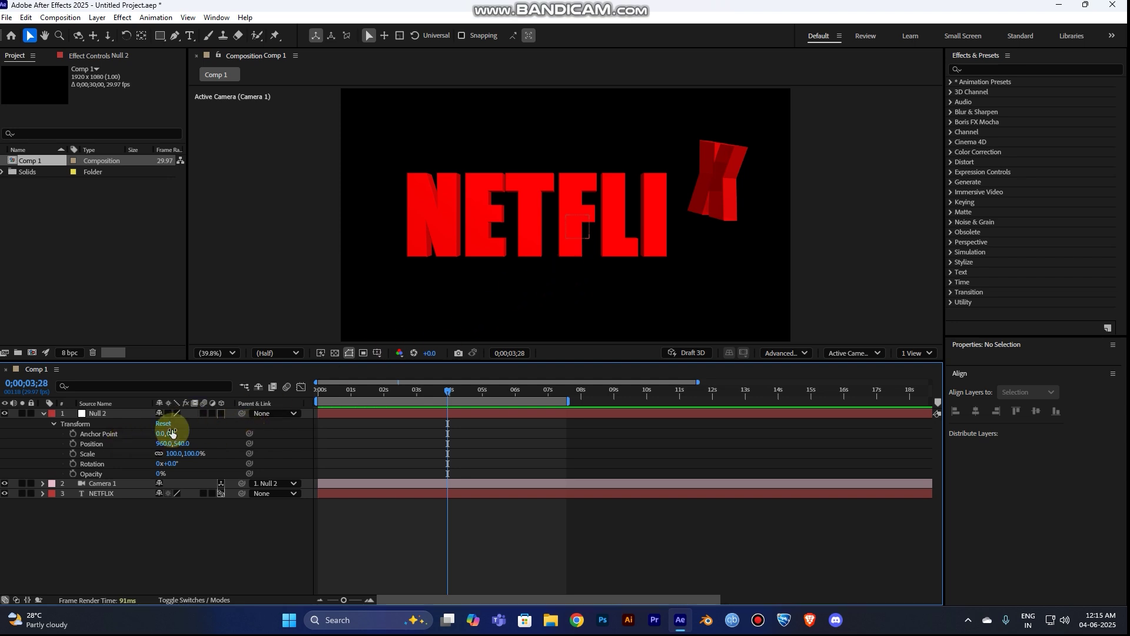
left_click(220, 413)
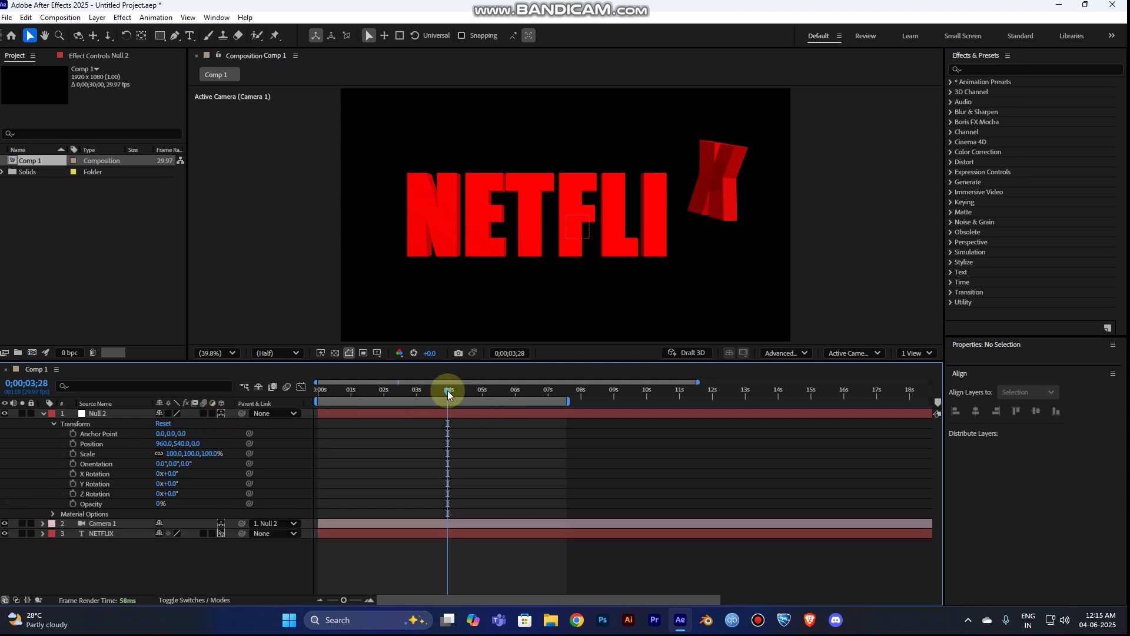
Step: Keyframe Null 2's Position near 4s, then set Z to 3000 at about 6s
left_click_drag(448, 391, 468, 395)
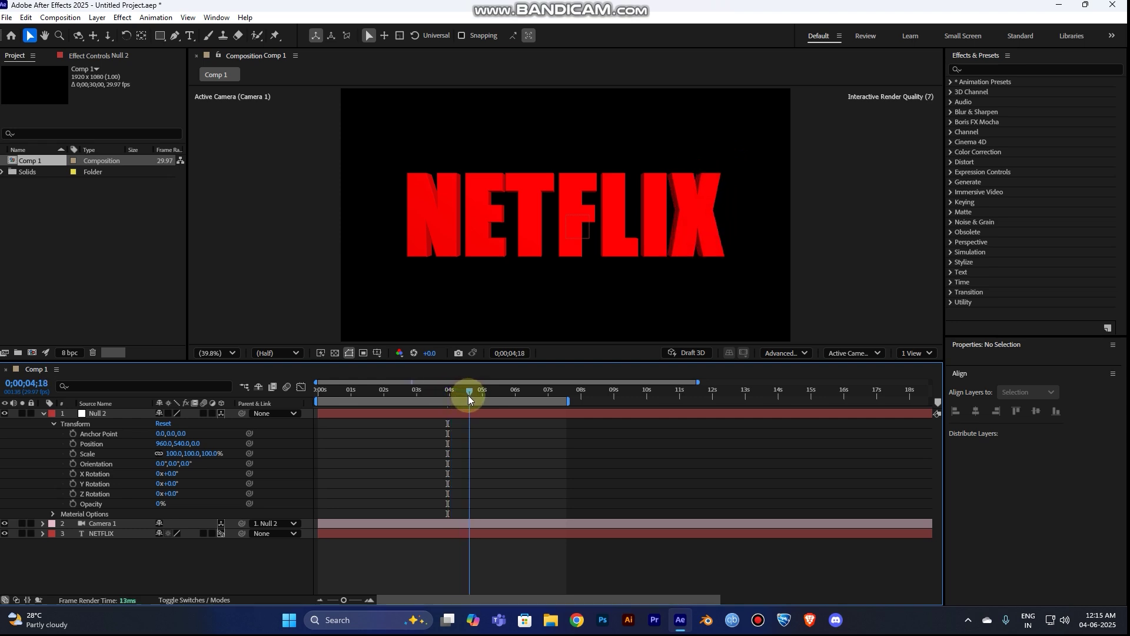
left_click(73, 443)
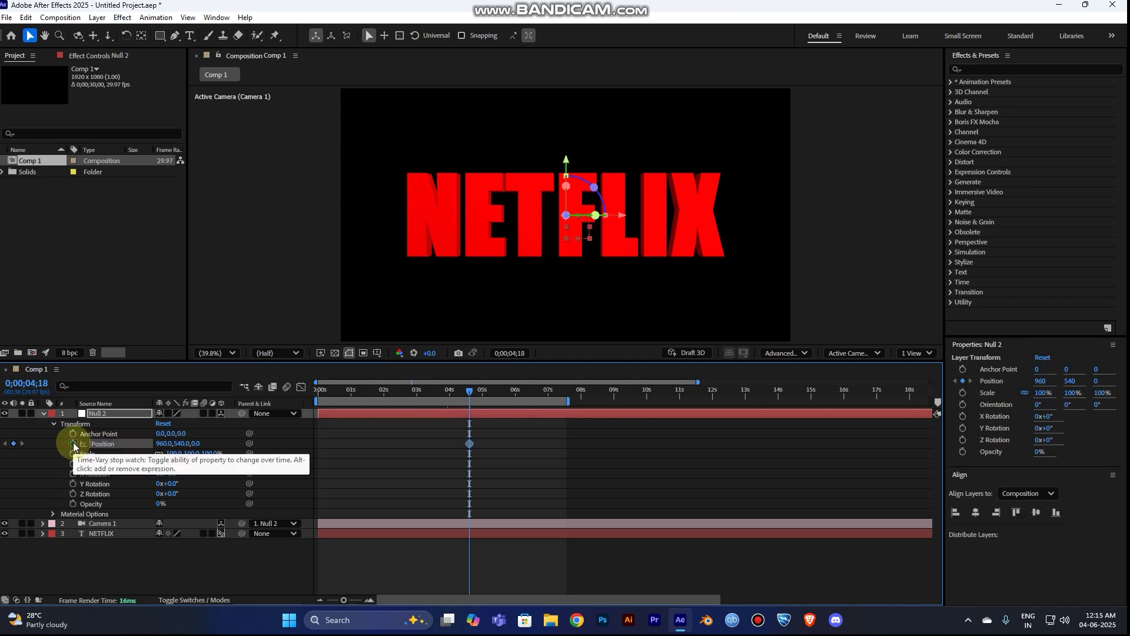
left_click_drag(472, 394, 520, 393)
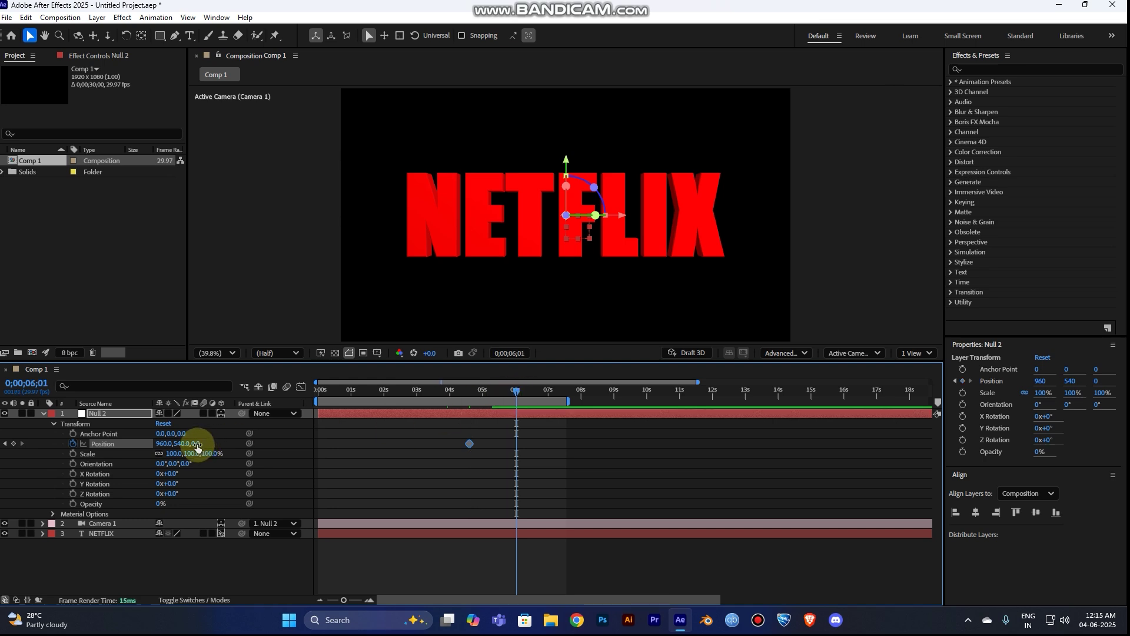
left_click_drag(197, 444, 1116, 433)
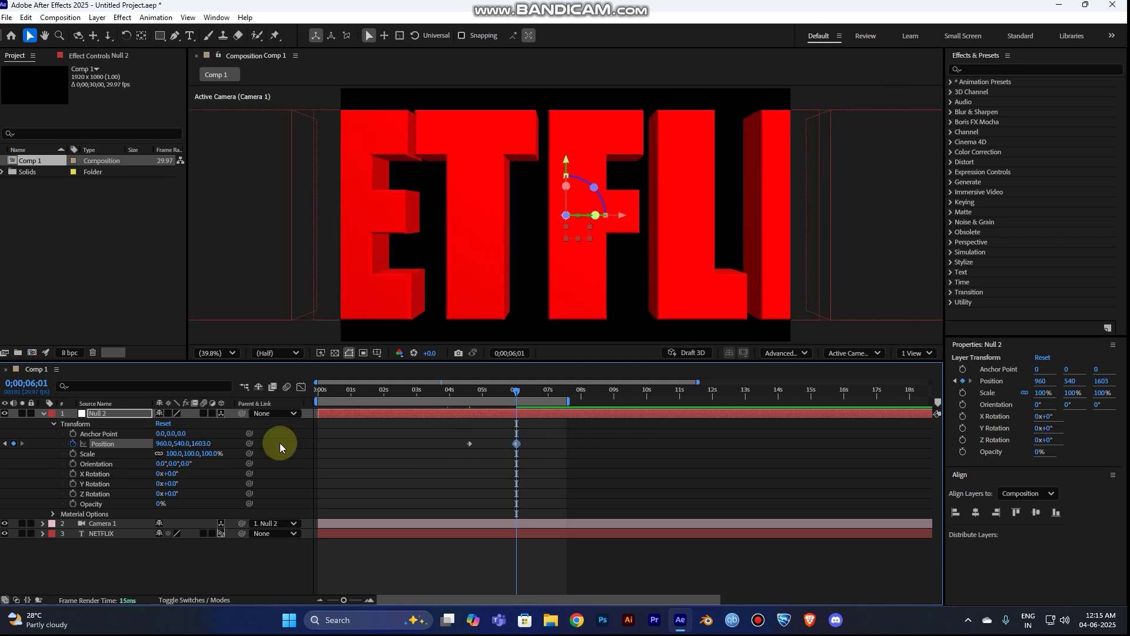
mouse_move(203, 443)
left_mouse_down()
mouse_move(1111, 433)
mouse_move(200, 442)
left_mouse_up()
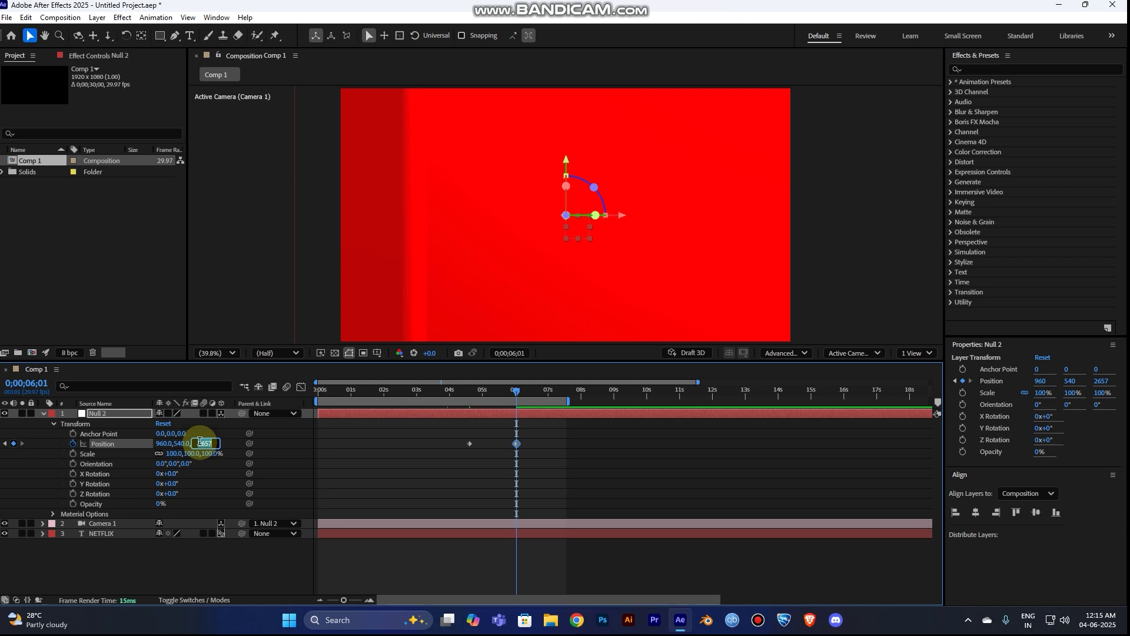
type("3000")
key("Return")
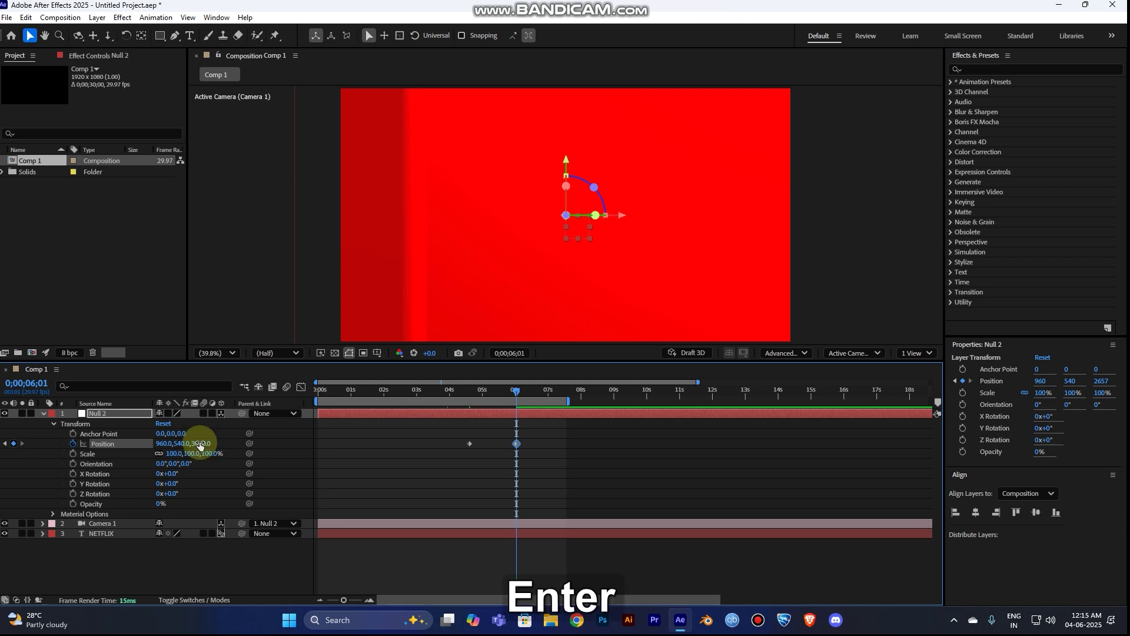
left_click_drag(555, 449, 458, 437)
Step: Apply Easy Ease (F9) to the Position keyframes and preview the fly-through
key("F9")
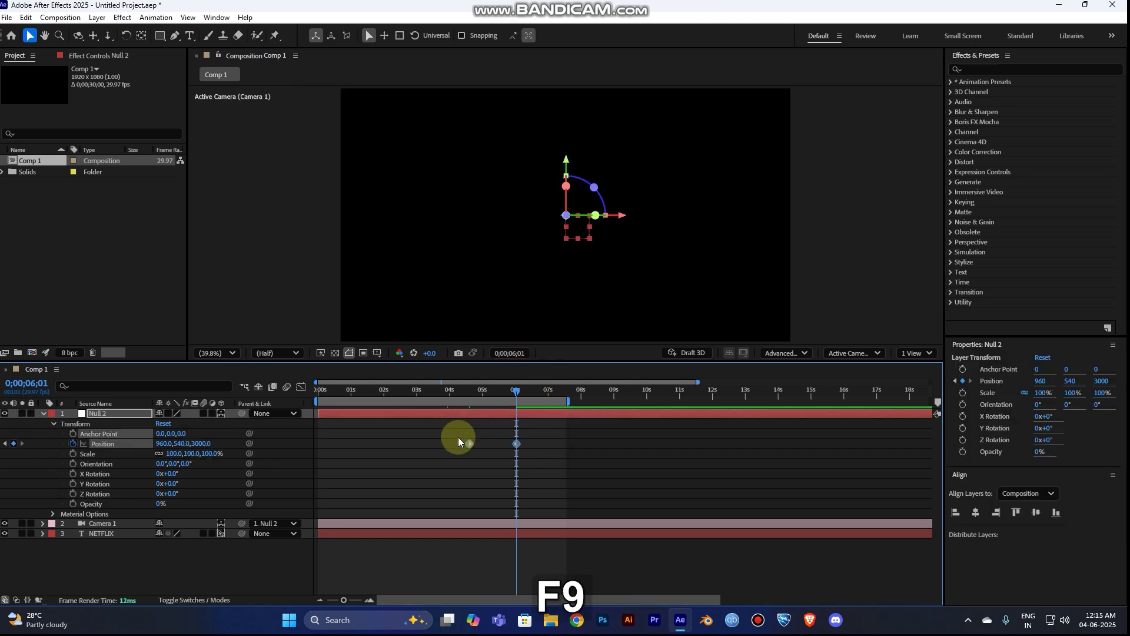
left_click_drag(453, 394, 299, 393)
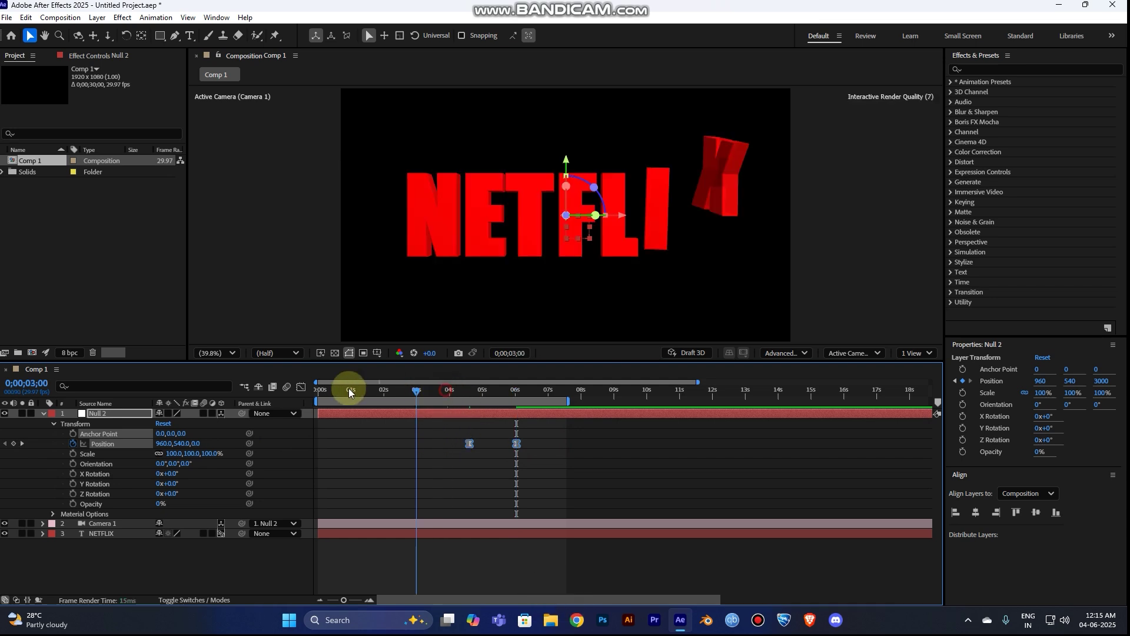
key("space")
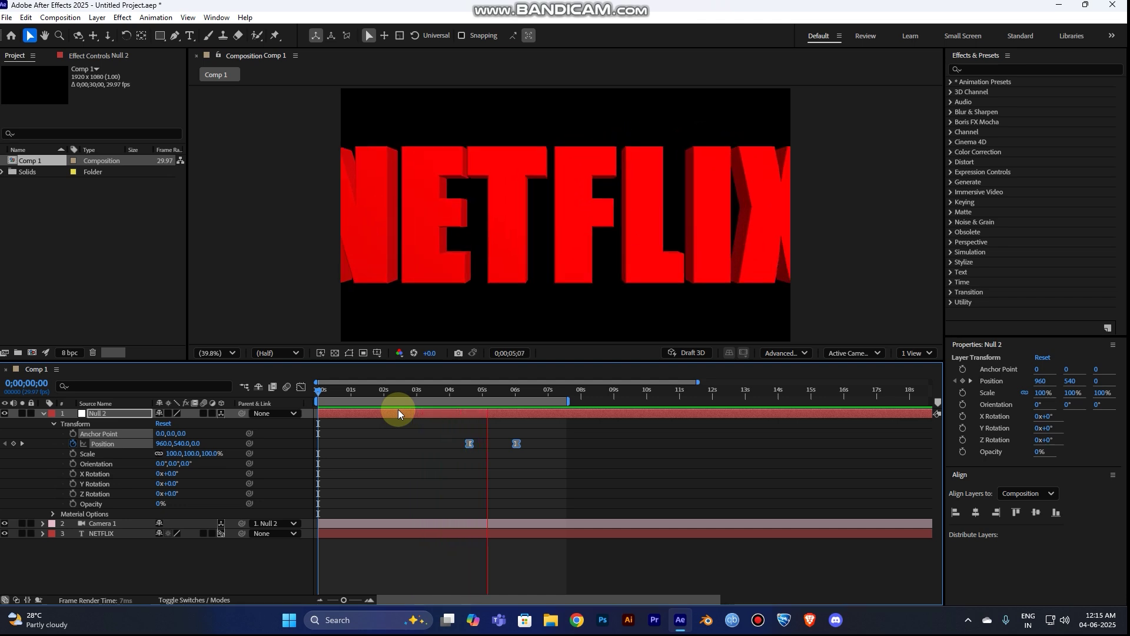
key("space")
Step: Steepen the speed curve to about 60% influence in the Graph Editor and preview again
left_click_drag(578, 464, 468, 438)
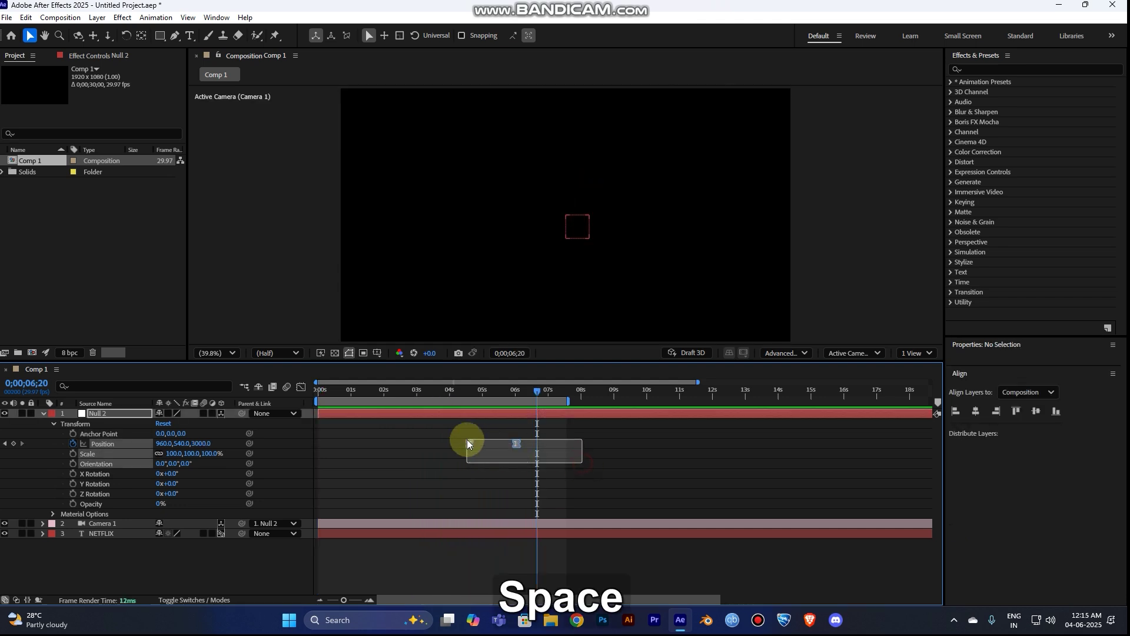
left_click(301, 386)
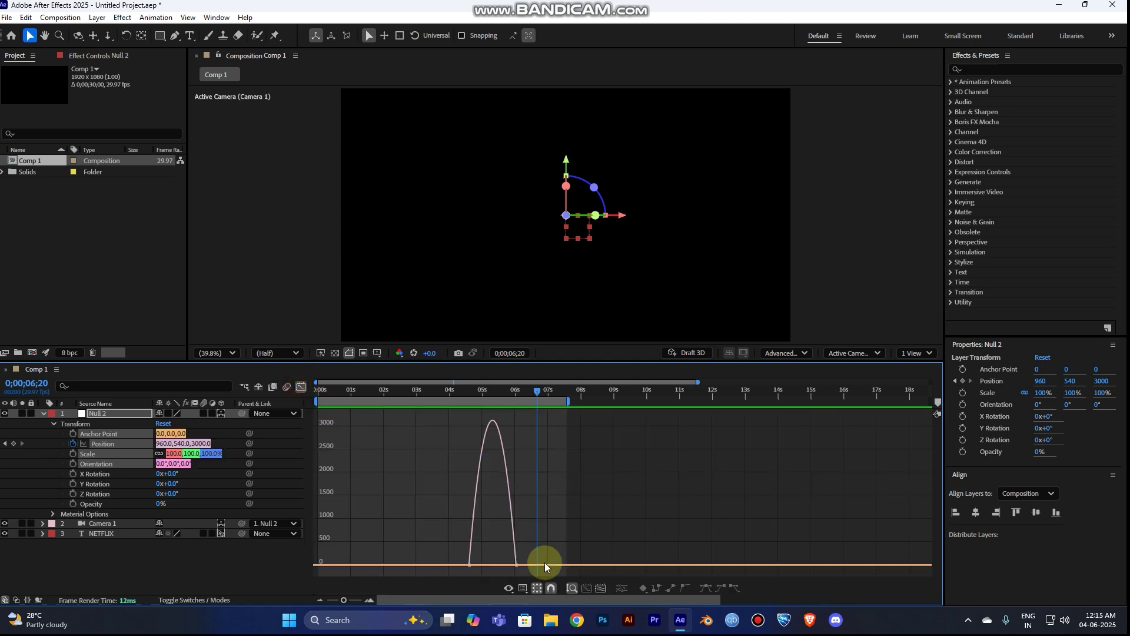
left_click_drag(462, 555, 489, 563)
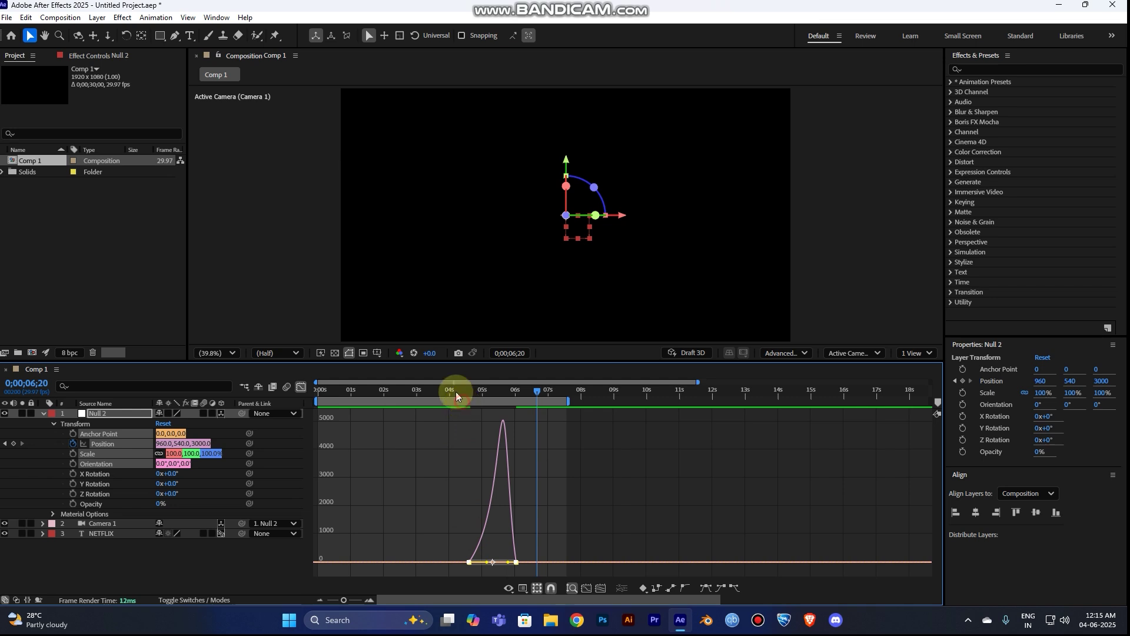
left_click(453, 391)
key("space")
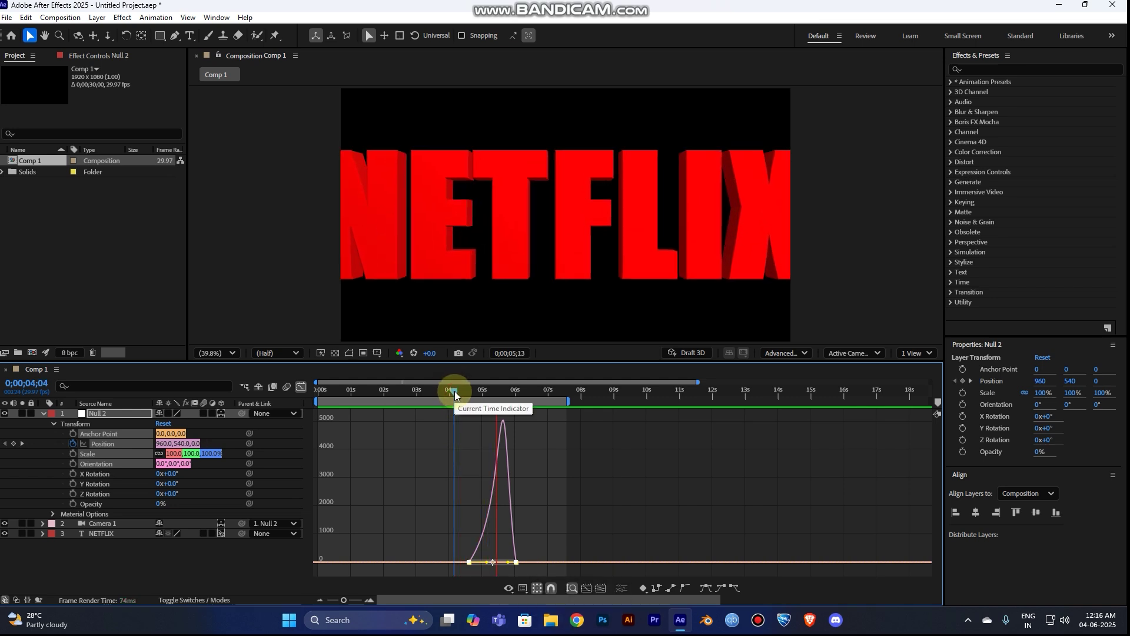
left_click(301, 386)
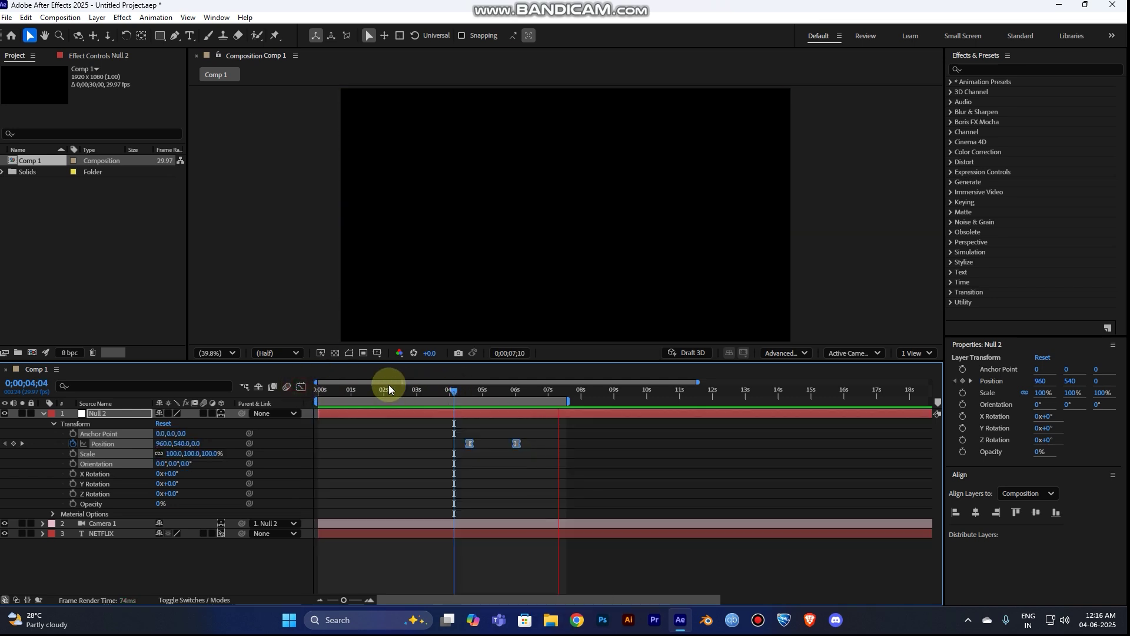